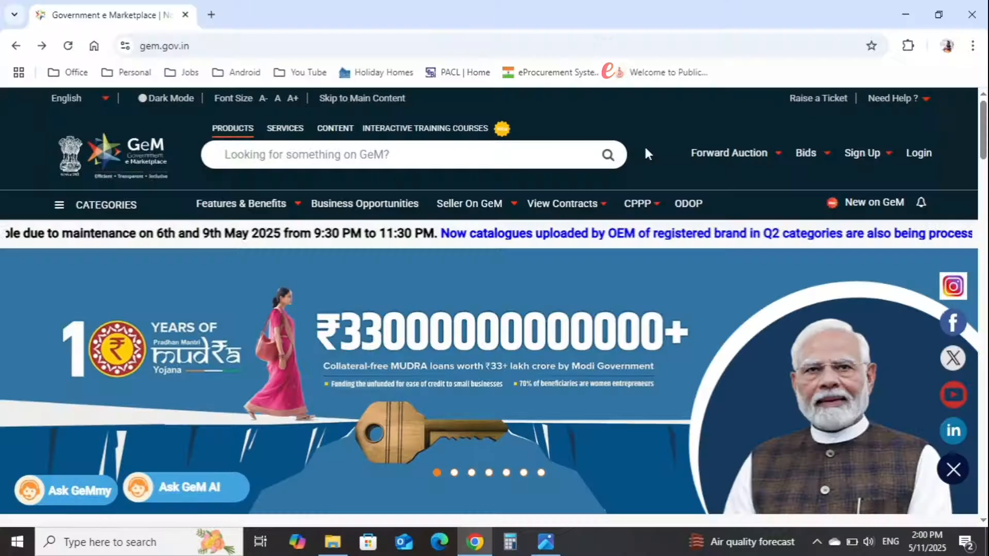
Play the eoffice vlog intro through to the gem.gov.in home page in Chrome.
{"action": "left_click", "coordinate": [547, 541]}
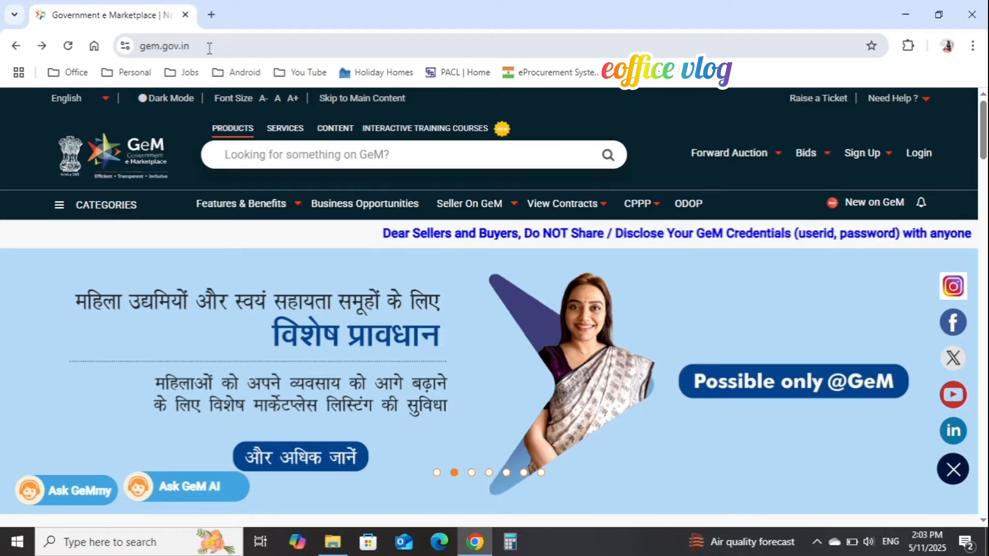
Open Seller/Service Provider sign-up and choose Proprietorship as the business type.
{"action": "mouse_move", "coordinate": [585, 206]}
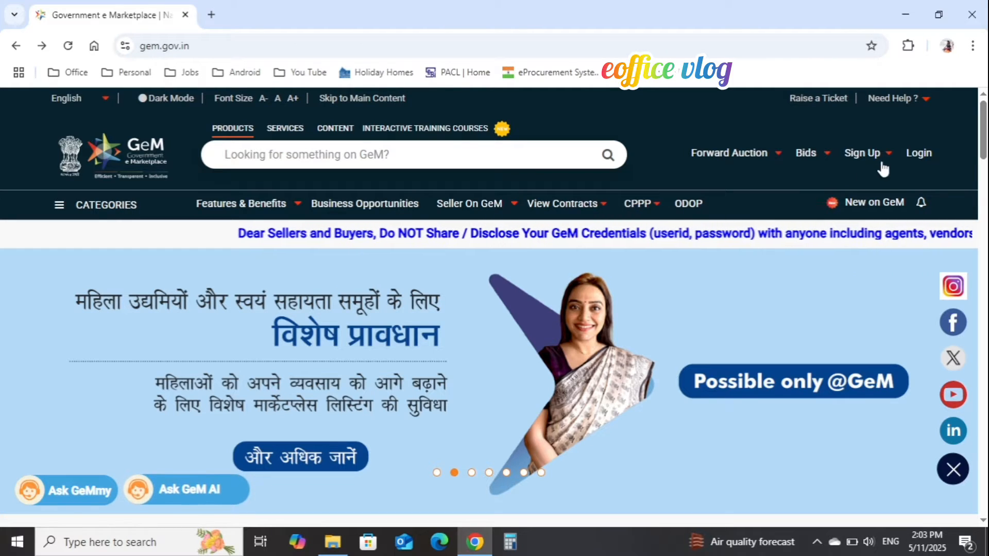
{"action": "mouse_move", "coordinate": [886, 162]}
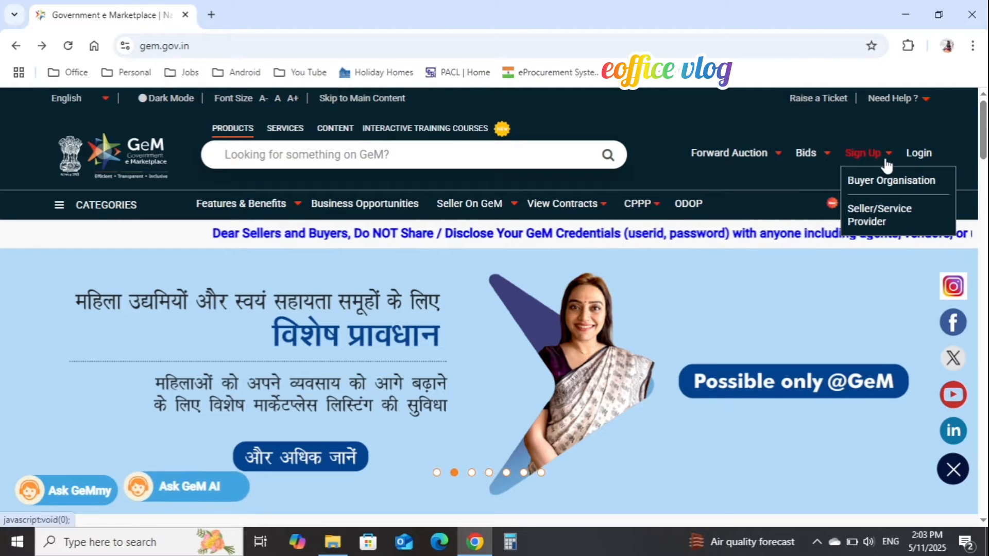
{"action": "left_click", "coordinate": [881, 215]}
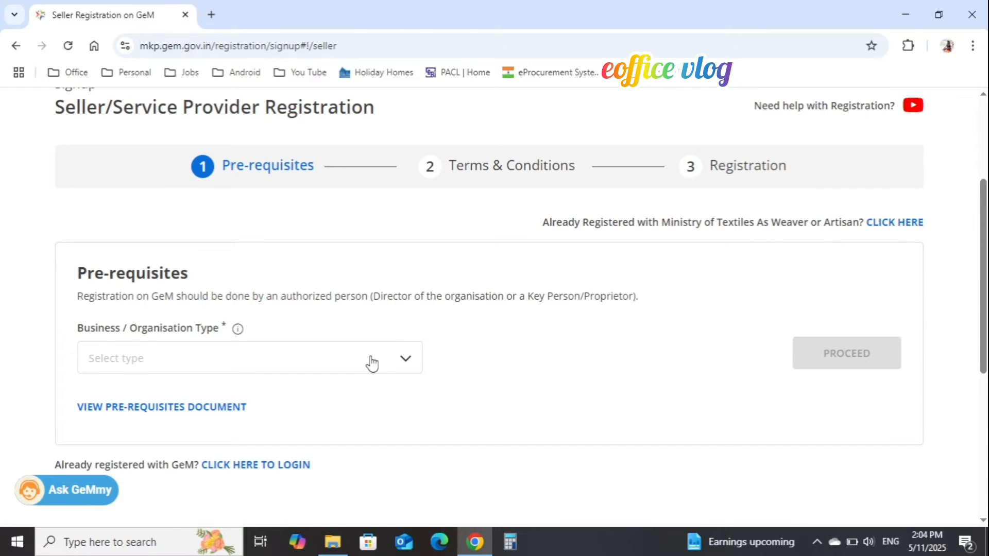
{"action": "left_click", "coordinate": [344, 352]}
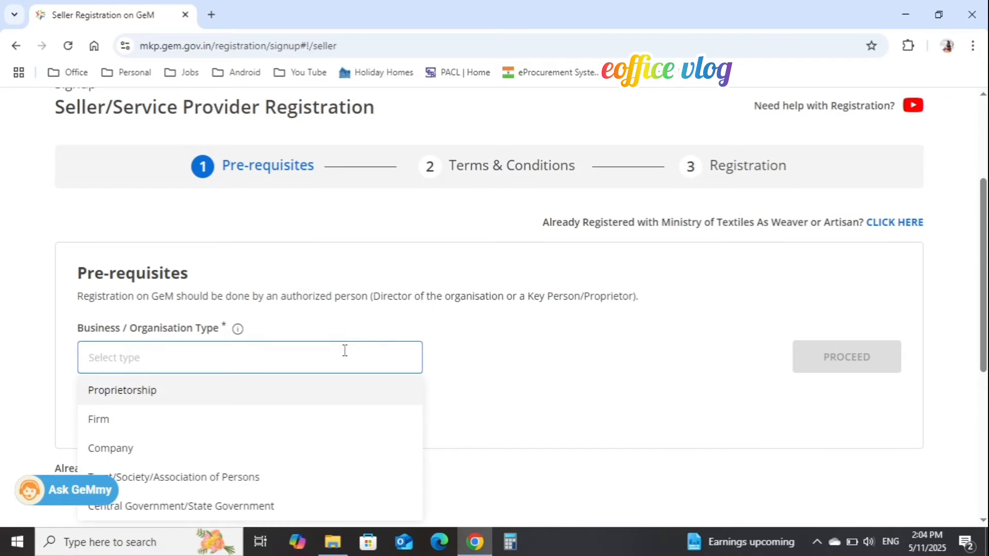
{"action": "scroll", "coordinate": [324, 360], "scroll_direction": "down", "scroll_amount": 2}
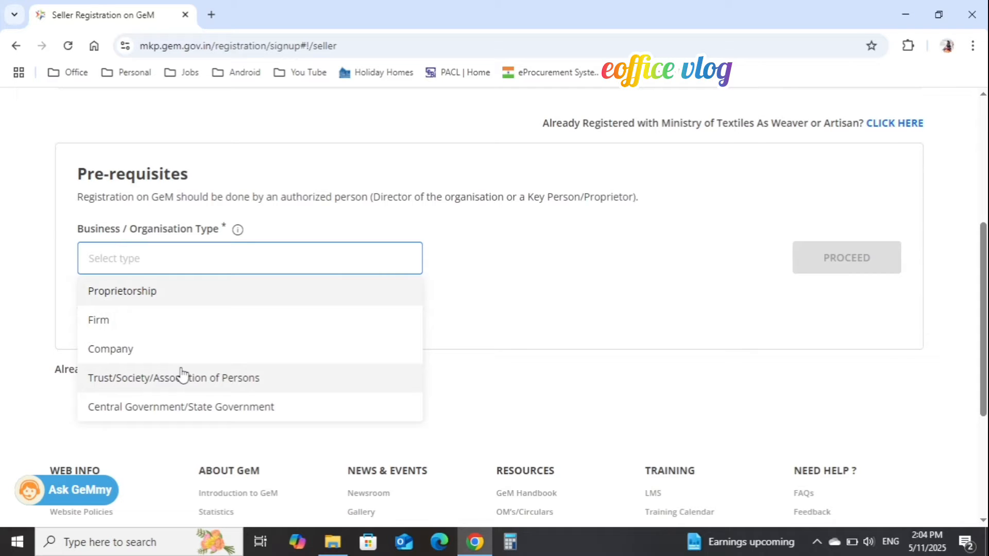
{"action": "left_click", "coordinate": [141, 289]}
{"action": "scroll", "coordinate": [489, 370], "scroll_direction": "down", "scroll_amount": 2}
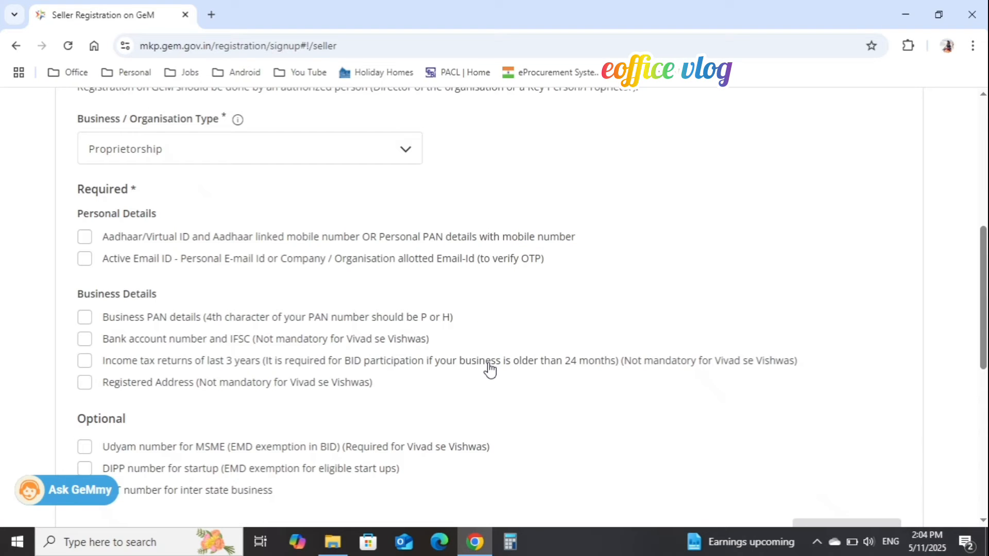
{"action": "scroll", "coordinate": [490, 369], "scroll_direction": "down", "scroll_amount": 1}
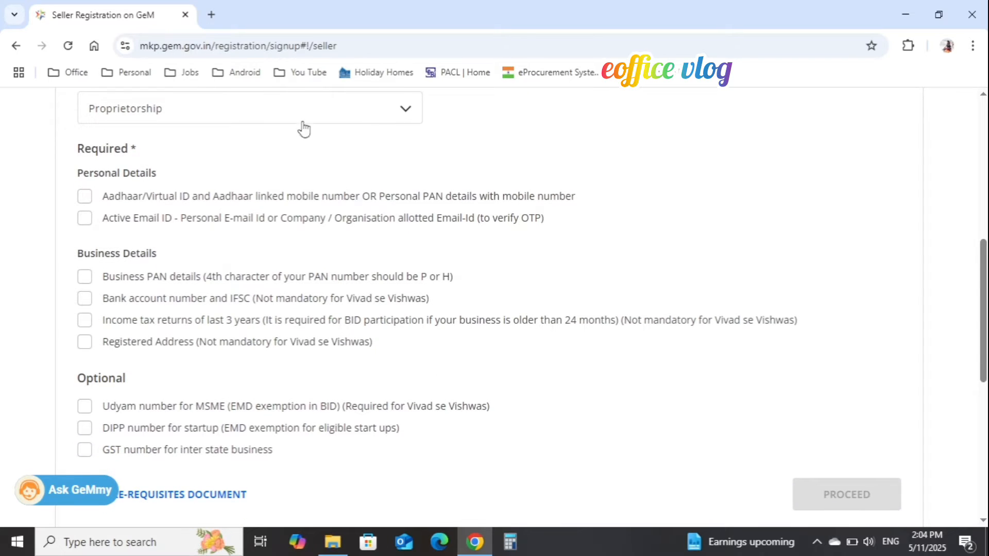
Briefly switch the business type to Firm, then set it back to Proprietorship.
{"action": "left_click", "coordinate": [355, 116]}
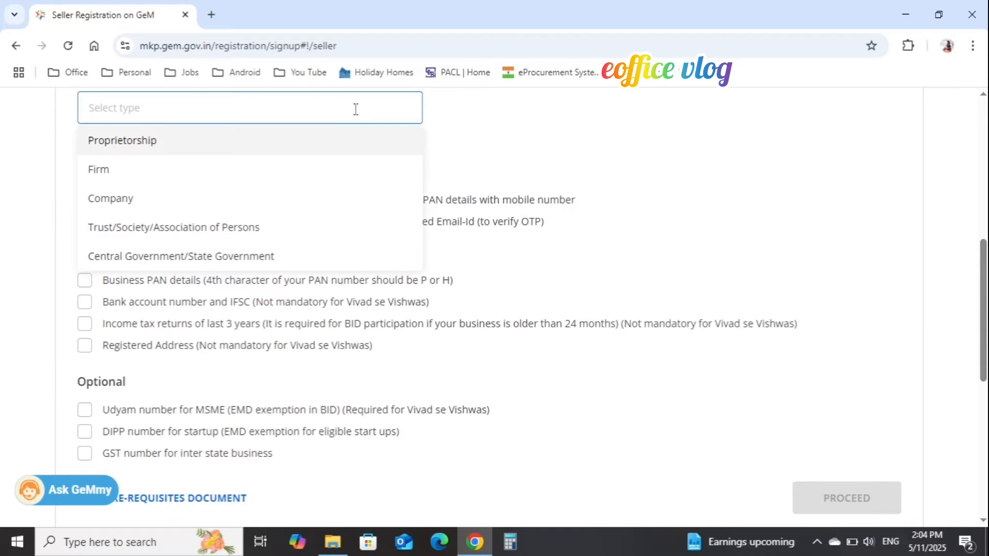
{"action": "left_click", "coordinate": [171, 175]}
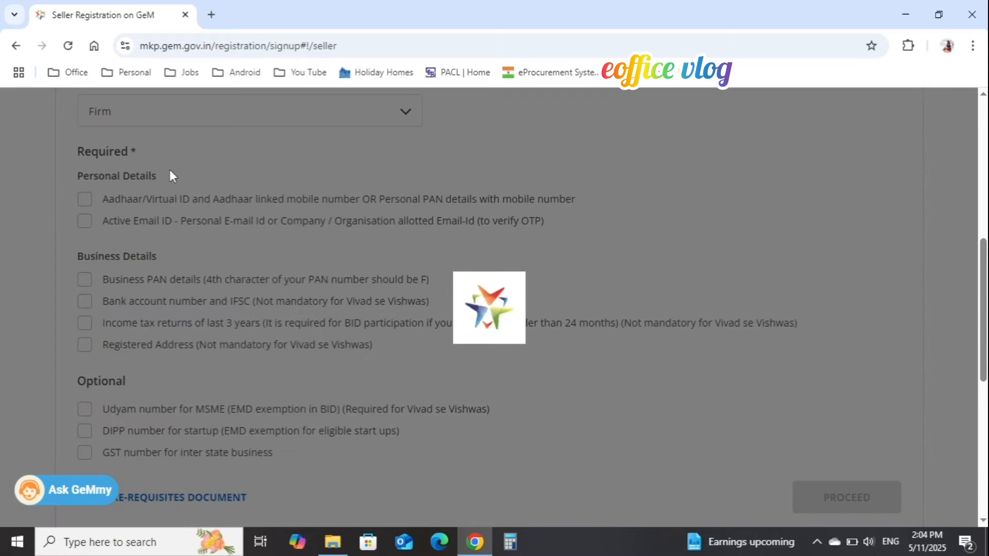
{"action": "scroll", "coordinate": [266, 406], "scroll_direction": "down", "scroll_amount": 1}
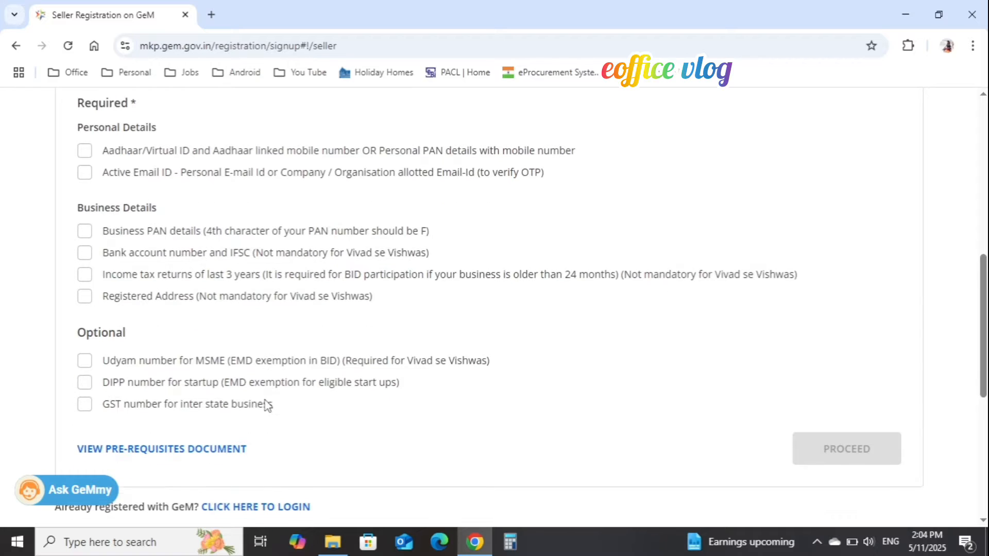
{"action": "scroll", "coordinate": [266, 404], "scroll_direction": "up", "scroll_amount": 1}
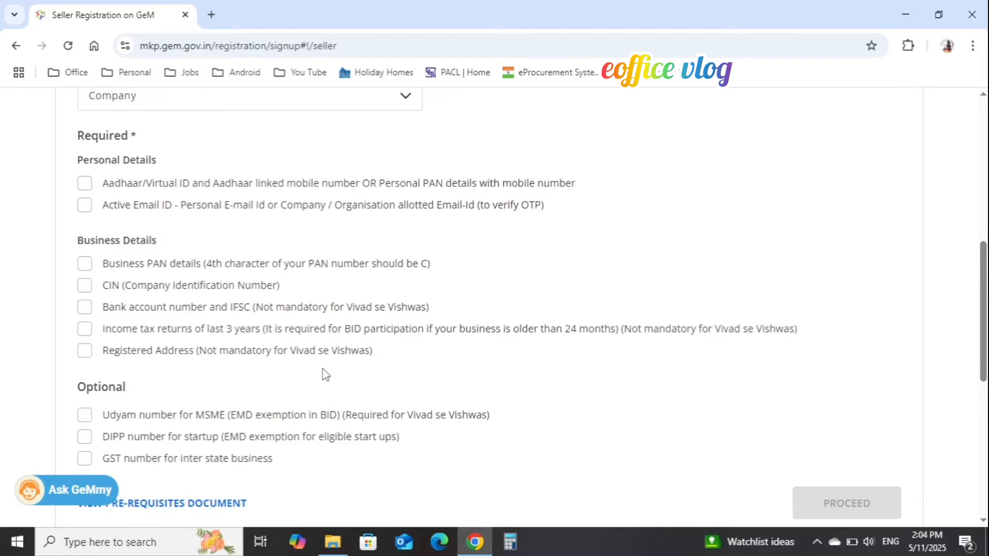
{"action": "scroll", "coordinate": [323, 375], "scroll_direction": "up", "scroll_amount": 1}
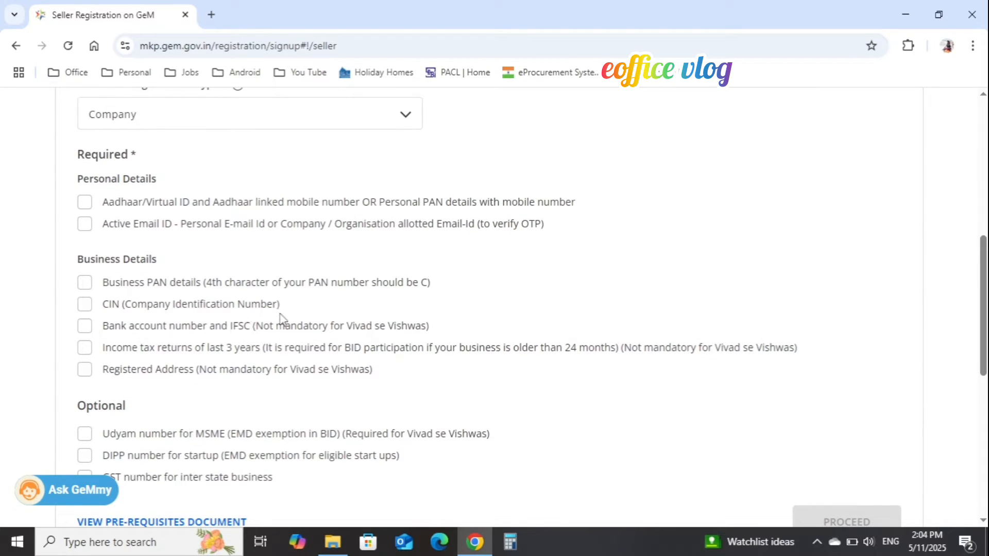
{"action": "scroll", "coordinate": [309, 315], "scroll_direction": "up", "scroll_amount": 1}
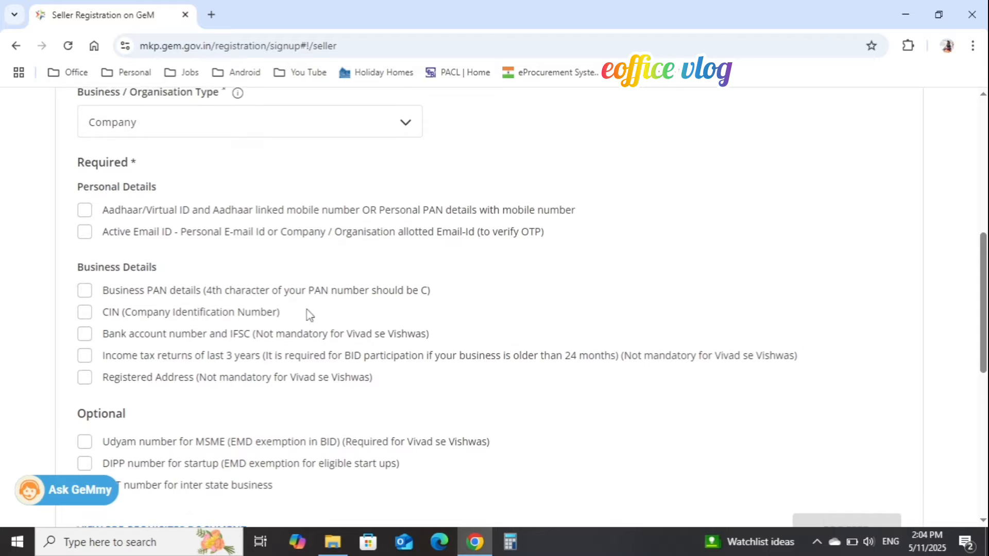
{"action": "left_click", "coordinate": [257, 127]}
{"action": "left_click", "coordinate": [153, 168]}
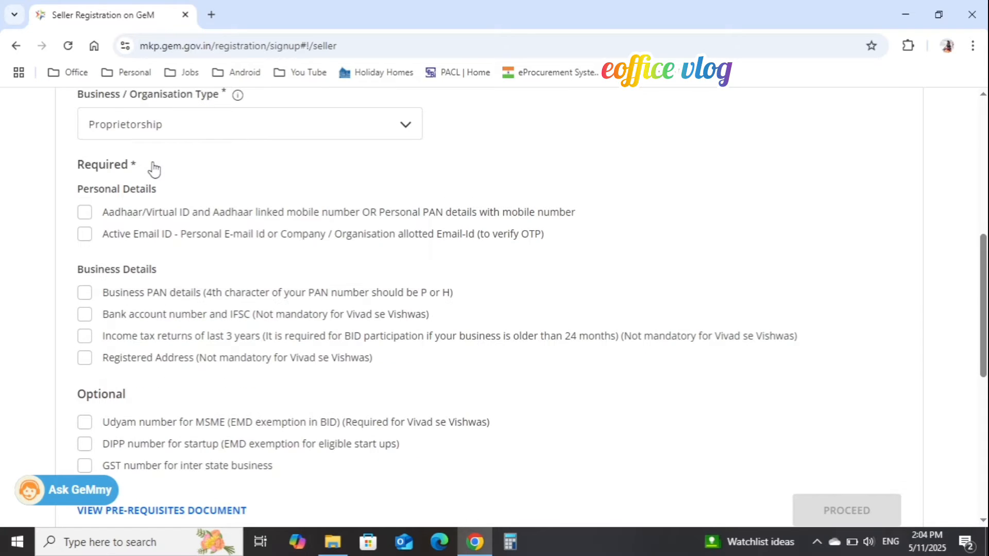
Tick the Aadhaar-linked mobile, active email and business PAN prerequisites and proceed.
{"action": "scroll", "coordinate": [154, 168], "scroll_direction": "down", "scroll_amount": 1}
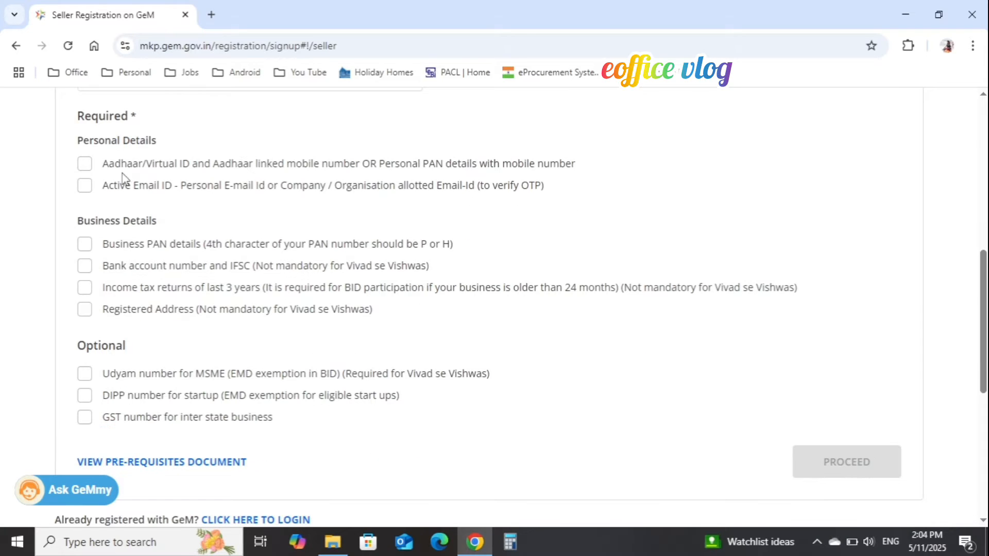
{"action": "left_click", "coordinate": [84, 165]}
{"action": "left_click", "coordinate": [84, 186]}
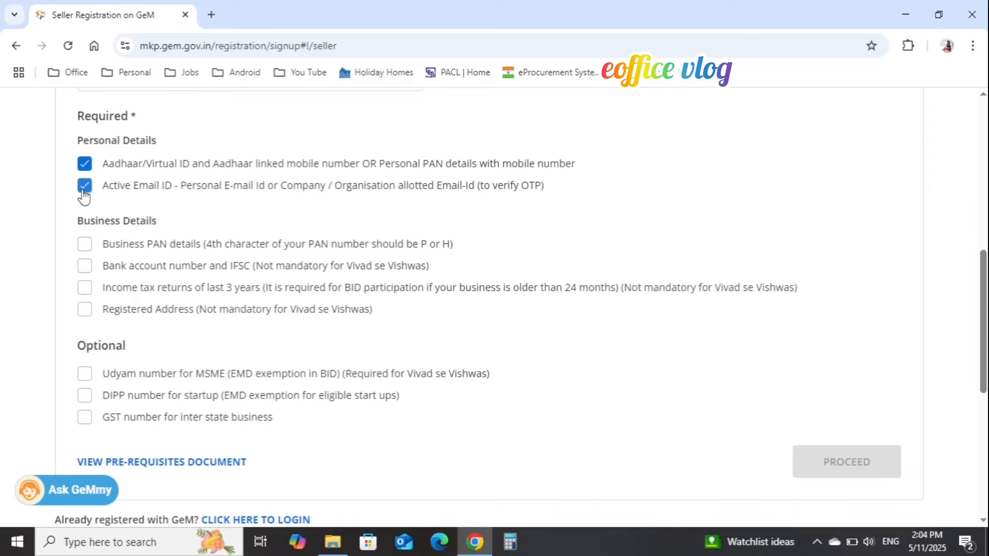
{"action": "left_click", "coordinate": [85, 244]}
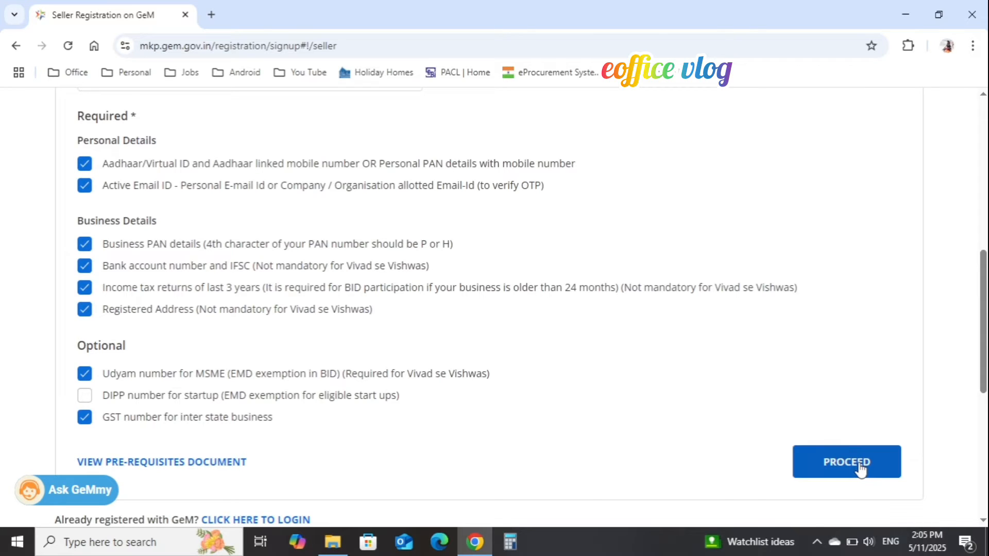
{"action": "left_click", "coordinate": [860, 466]}
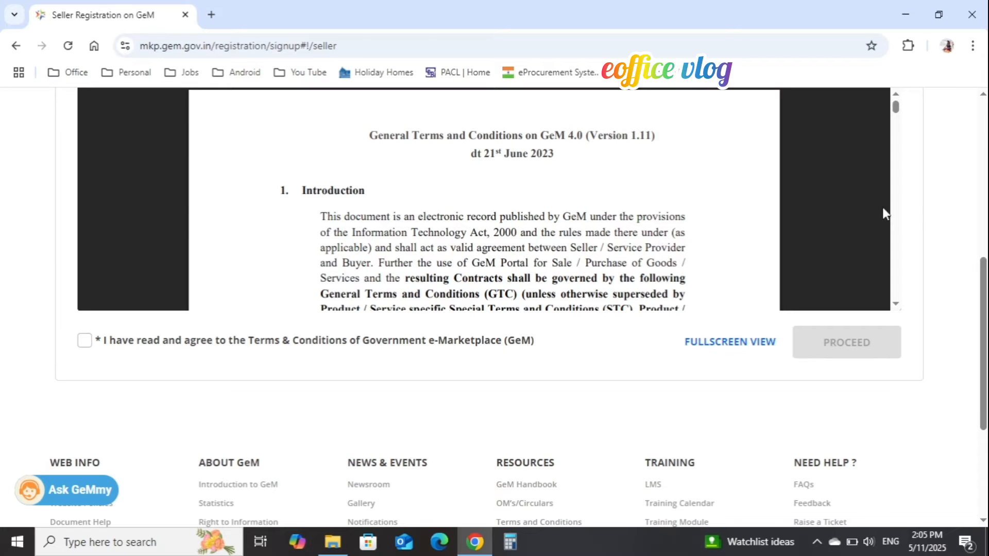
Review and agree to the GeM General Terms and Conditions (Version 1.11).
{"action": "scroll", "coordinate": [934, 217], "scroll_direction": "up", "scroll_amount": 1}
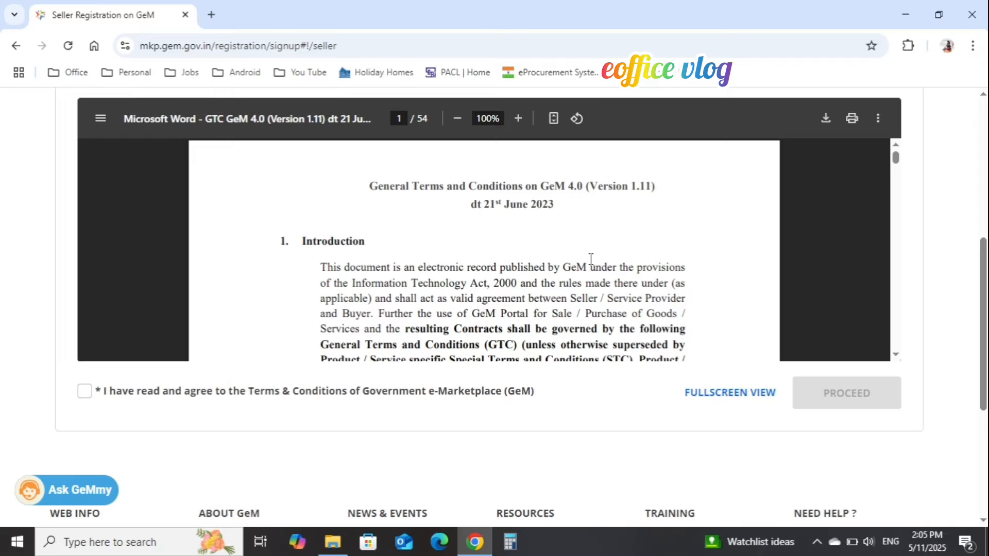
{"action": "scroll", "coordinate": [591, 259], "scroll_direction": "down", "scroll_amount": 2}
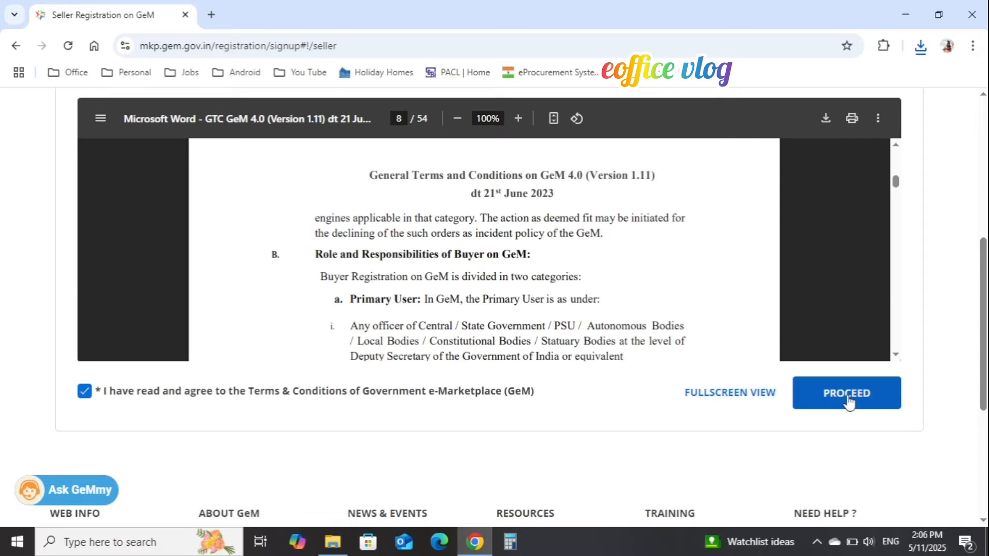
{"action": "left_click", "coordinate": [847, 397]}
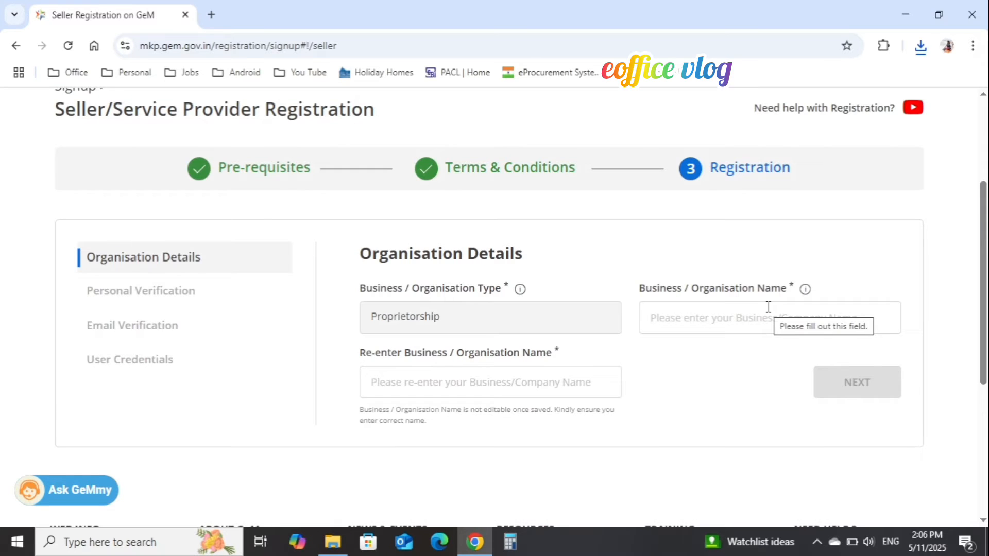
Enter the business/organisation name, re-enter it to confirm, and continue.
{"action": "left_click", "coordinate": [732, 314]}
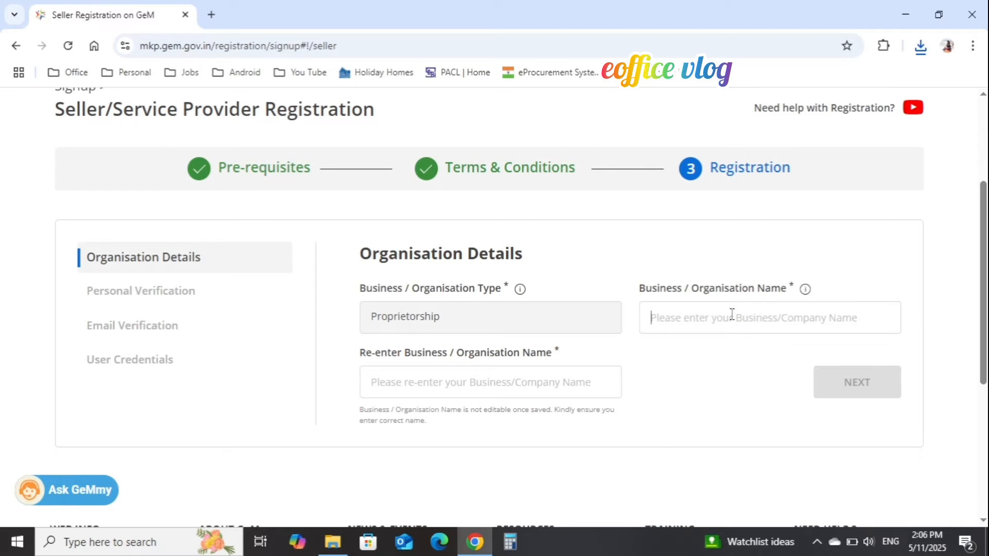
{"action": "left_click", "coordinate": [479, 390]}
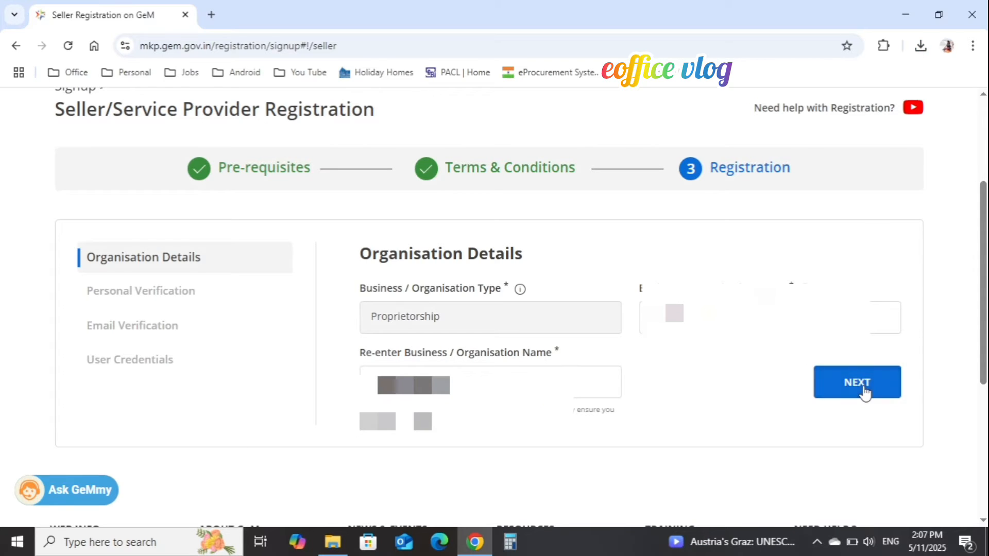
{"action": "left_click", "coordinate": [858, 384]}
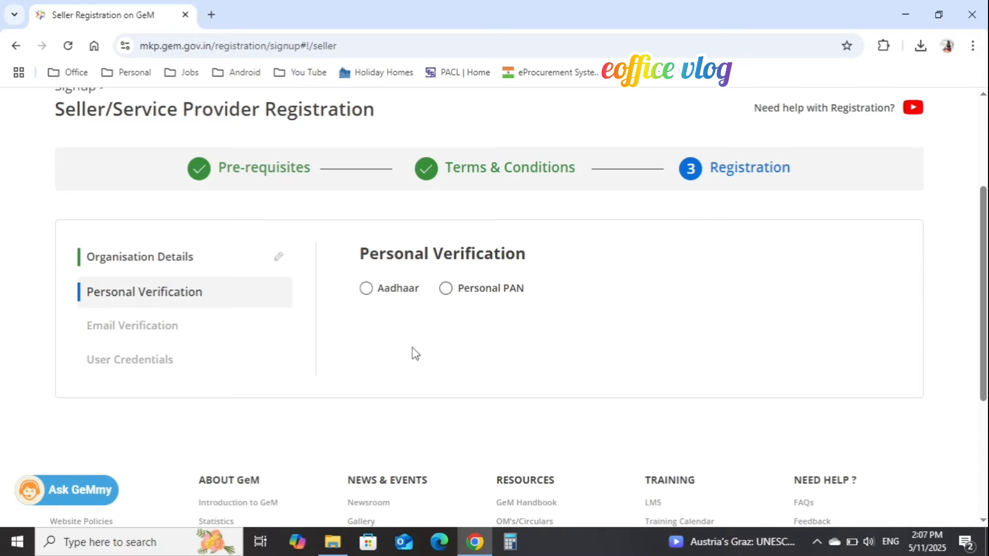
Verify the proprietor's identity via Aadhaar and the linked mobile's OTP.
{"action": "left_click", "coordinate": [367, 292]}
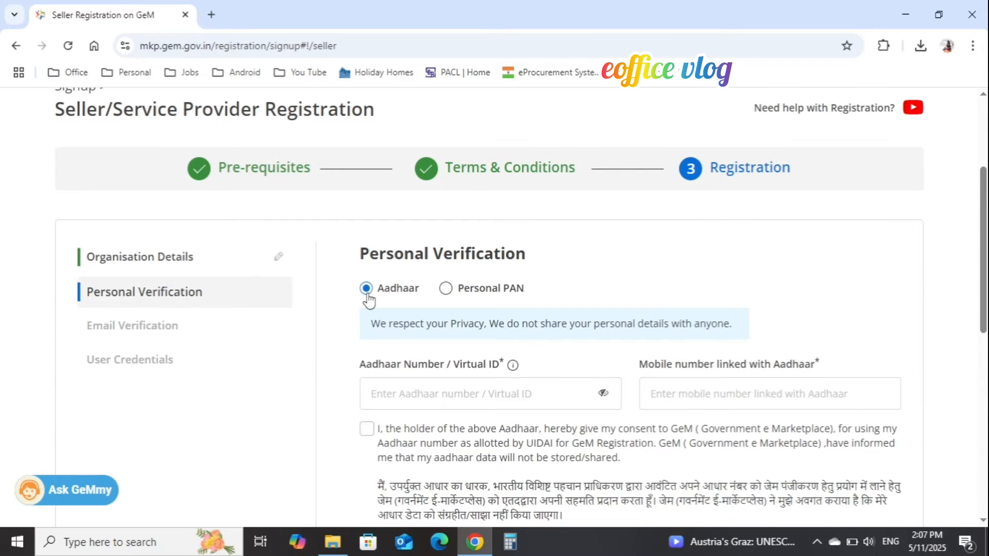
{"action": "scroll", "coordinate": [369, 311], "scroll_direction": "down", "scroll_amount": 2}
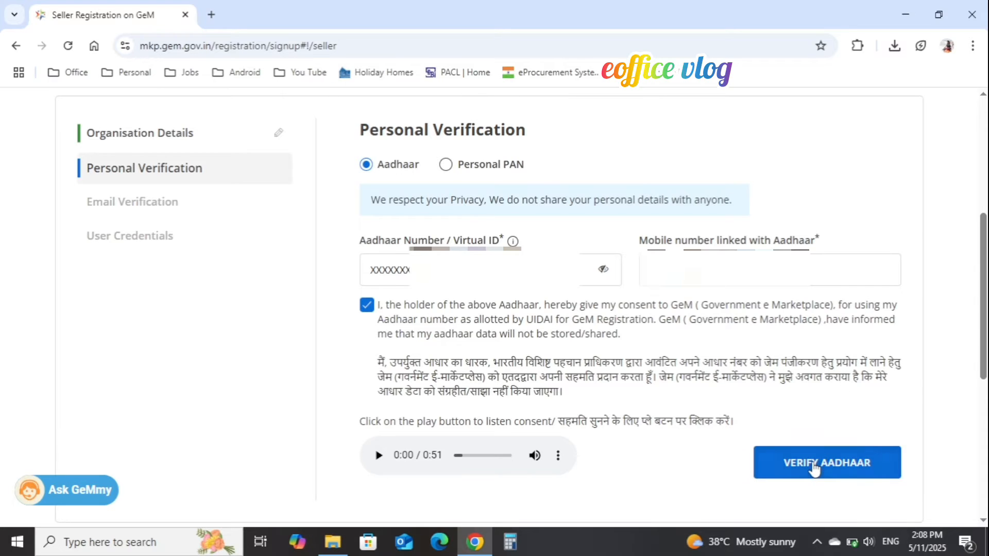
{"action": "left_click", "coordinate": [813, 467]}
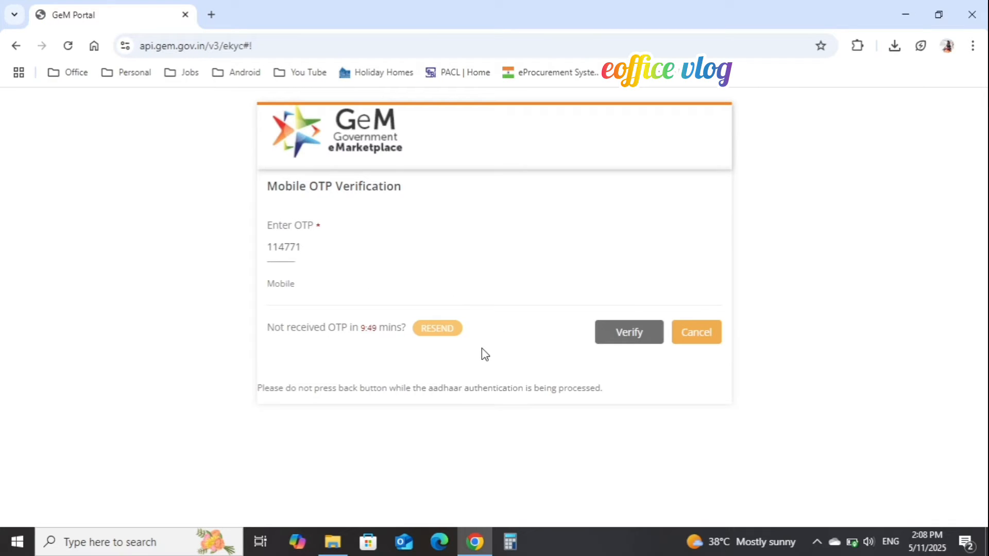
{"action": "left_click", "coordinate": [629, 333]}
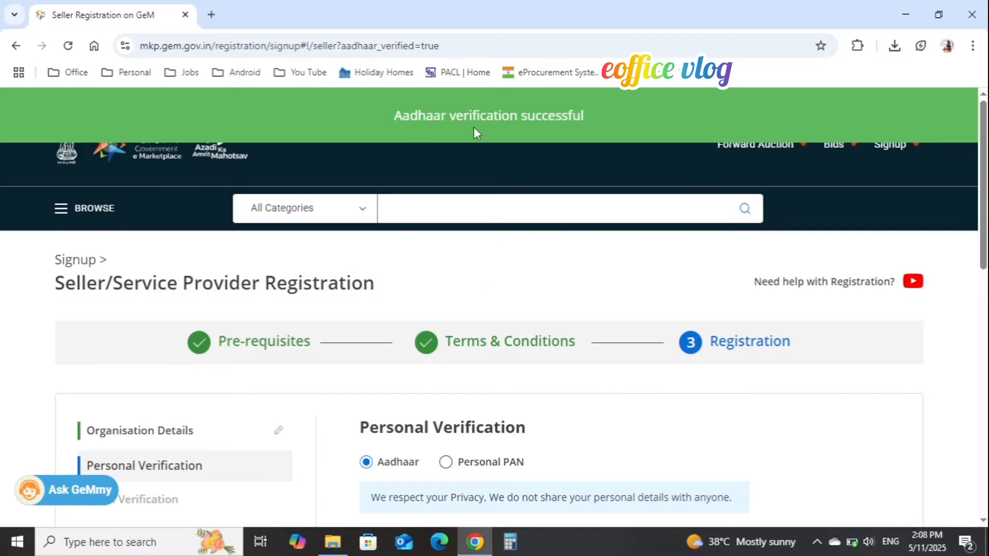
Set the role to Proprietor and continue to email verification.
{"action": "scroll", "coordinate": [541, 258], "scroll_direction": "down", "scroll_amount": 7}
{"action": "left_click", "coordinate": [608, 367]}
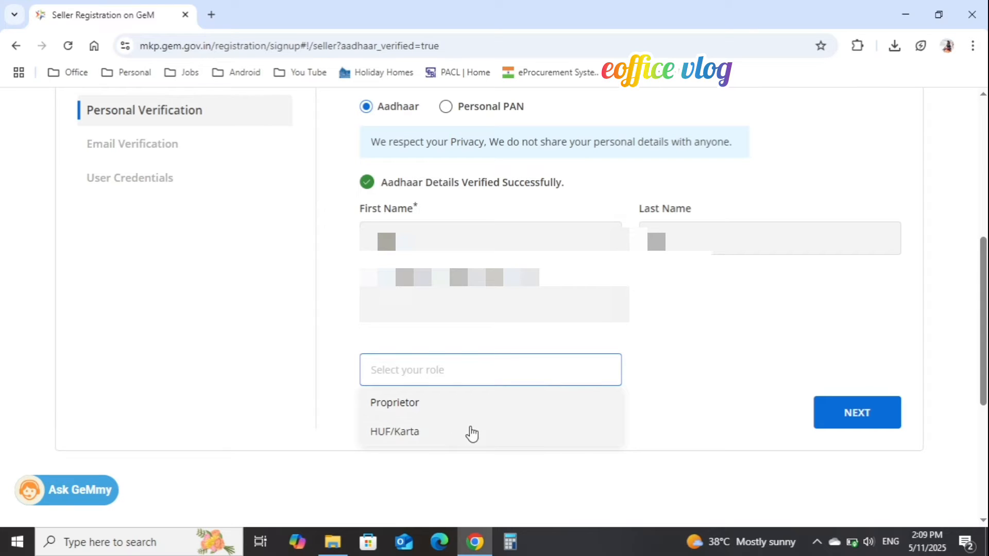
{"action": "left_click", "coordinate": [415, 403]}
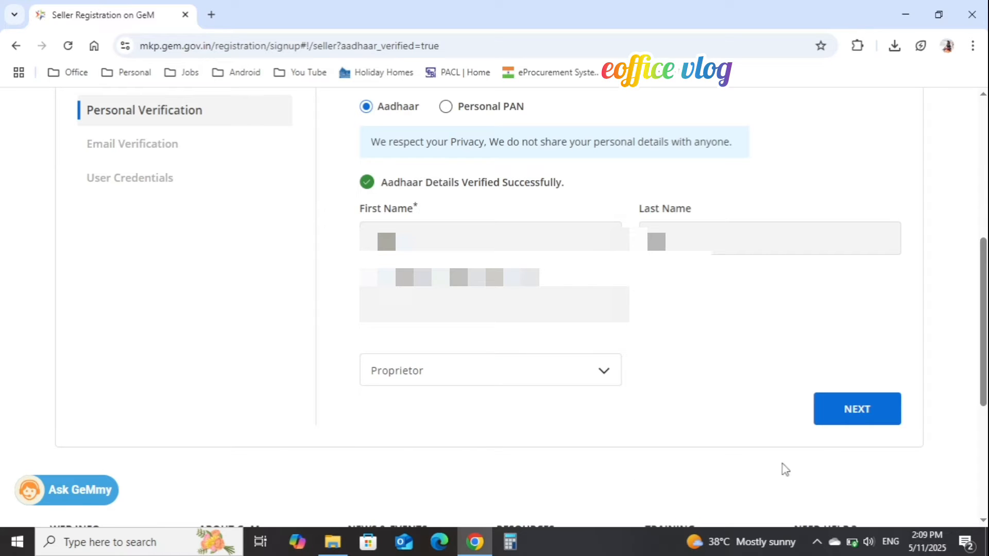
{"action": "left_click", "coordinate": [874, 420]}
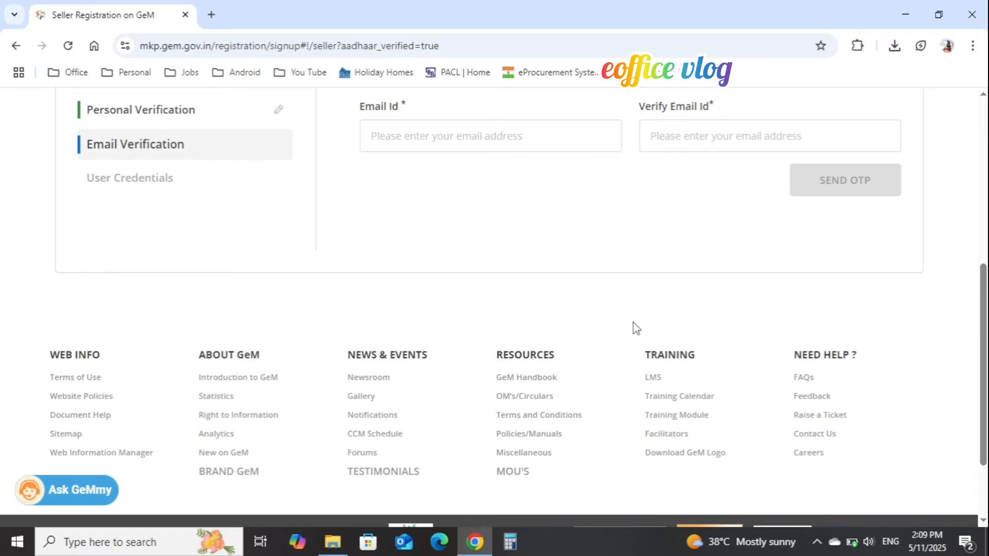
Confirm the verified email, set the User Id and password, and create the seller account.
{"action": "scroll", "coordinate": [636, 328], "scroll_direction": "up", "scroll_amount": 2}
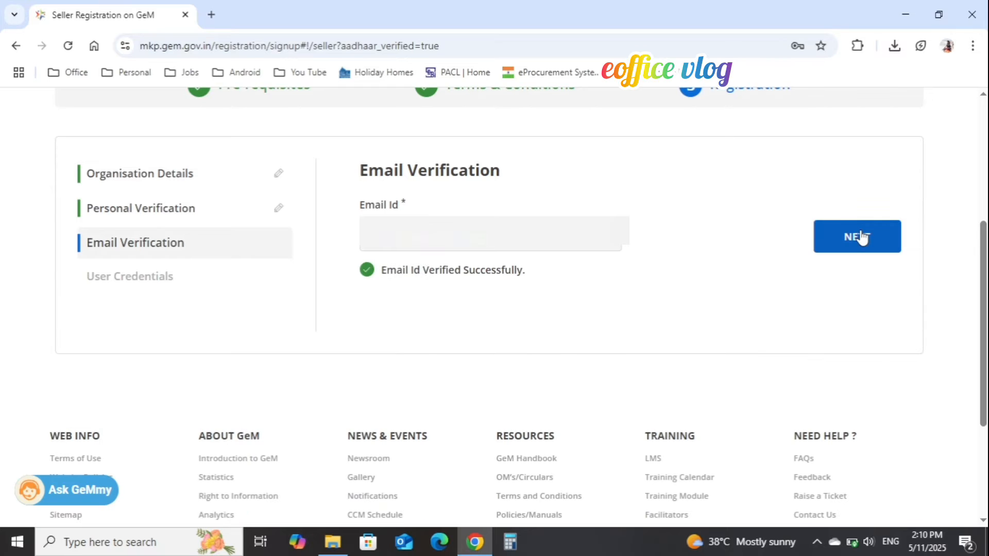
{"action": "left_click", "coordinate": [860, 236]}
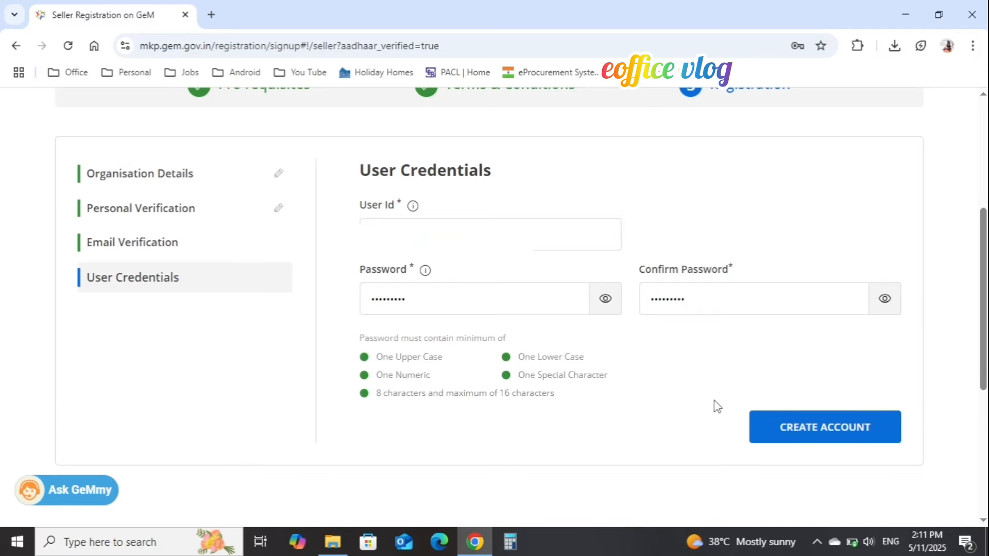
{"action": "left_click", "coordinate": [836, 434]}
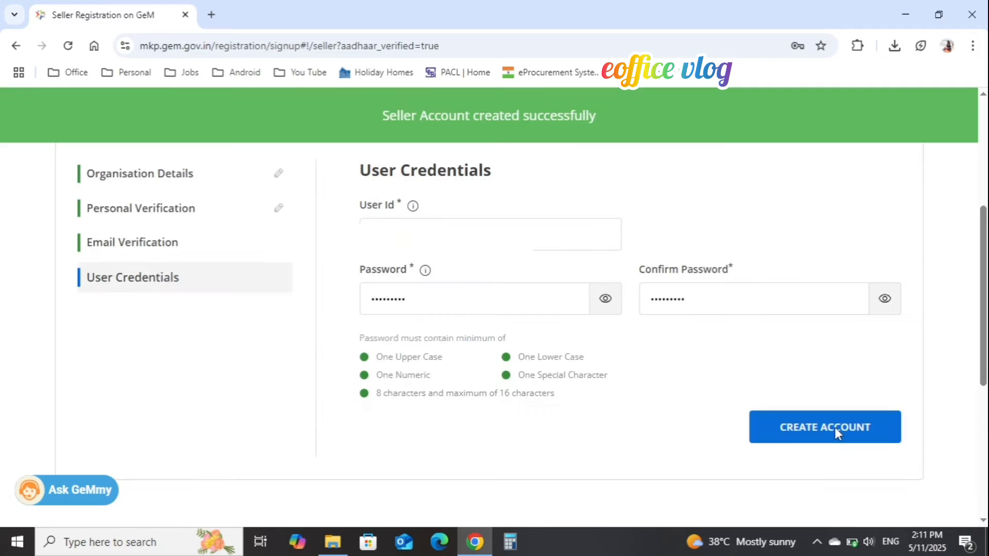
{"action": "scroll", "coordinate": [835, 431], "scroll_direction": "down", "scroll_amount": 5}
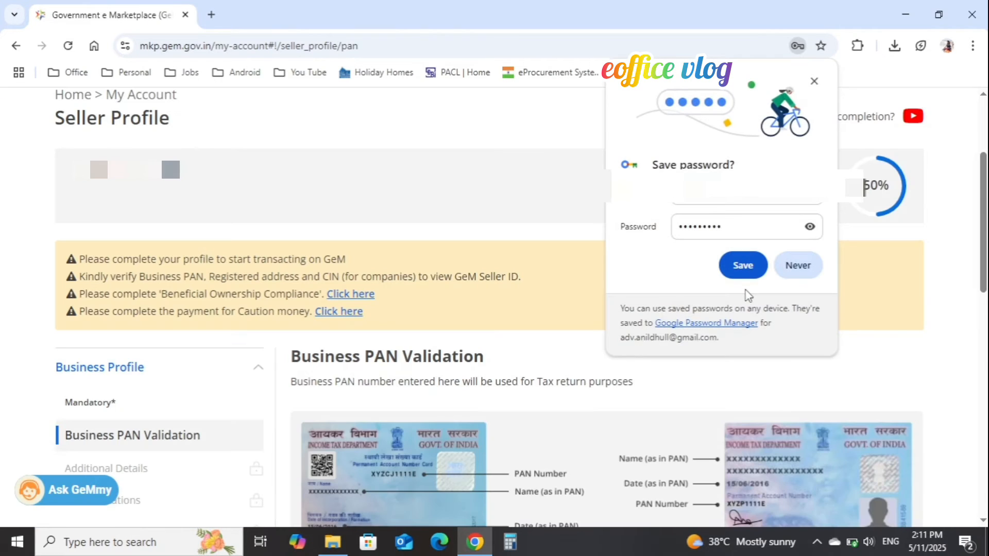
Save the password in Chrome, verify the business PAN, and proceed to Business Details.
{"action": "left_click", "coordinate": [743, 264]}
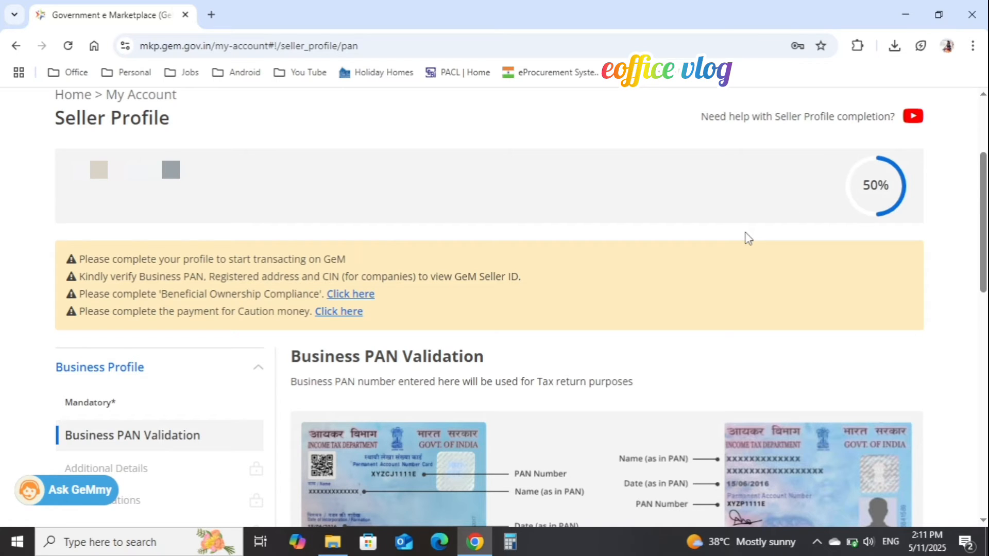
{"action": "scroll", "coordinate": [510, 429], "scroll_direction": "down", "scroll_amount": 5}
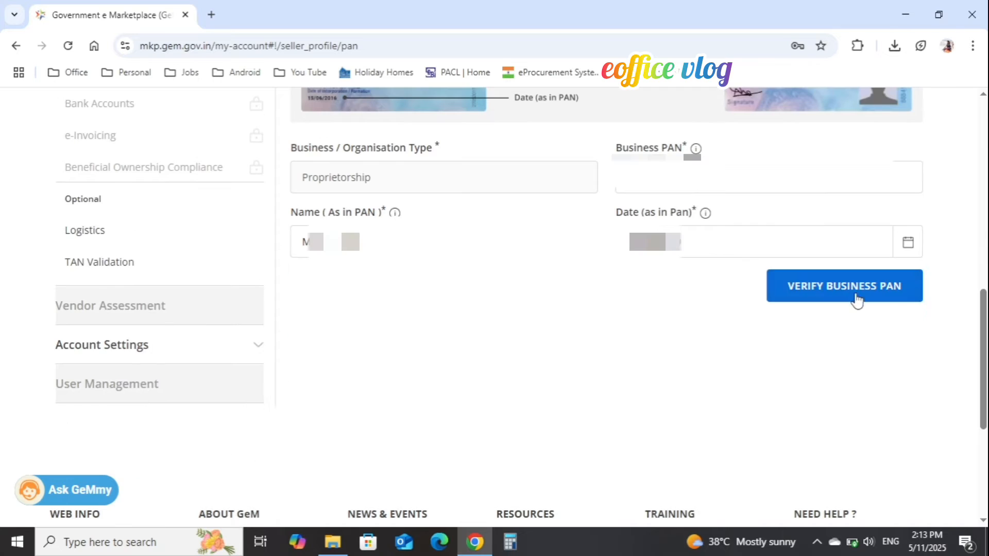
{"action": "left_click", "coordinate": [855, 289]}
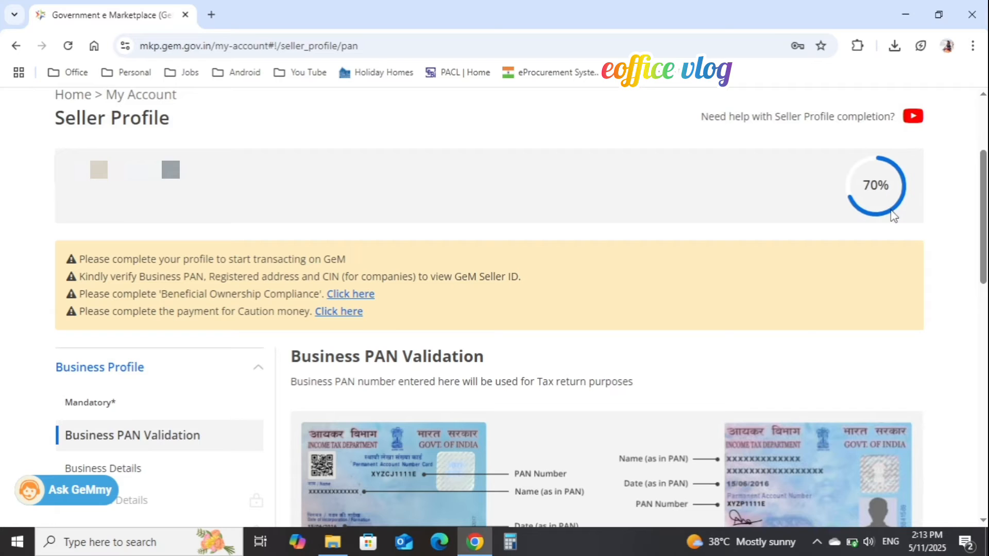
{"action": "scroll", "coordinate": [783, 335], "scroll_direction": "down", "scroll_amount": 5}
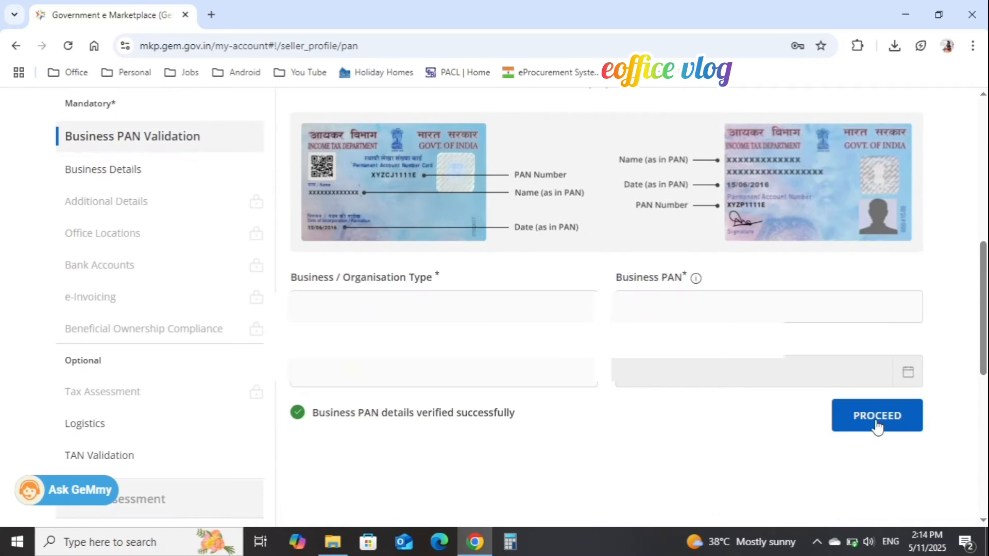
{"action": "left_click", "coordinate": [878, 426]}
{"action": "mouse_move", "coordinate": [745, 286]}
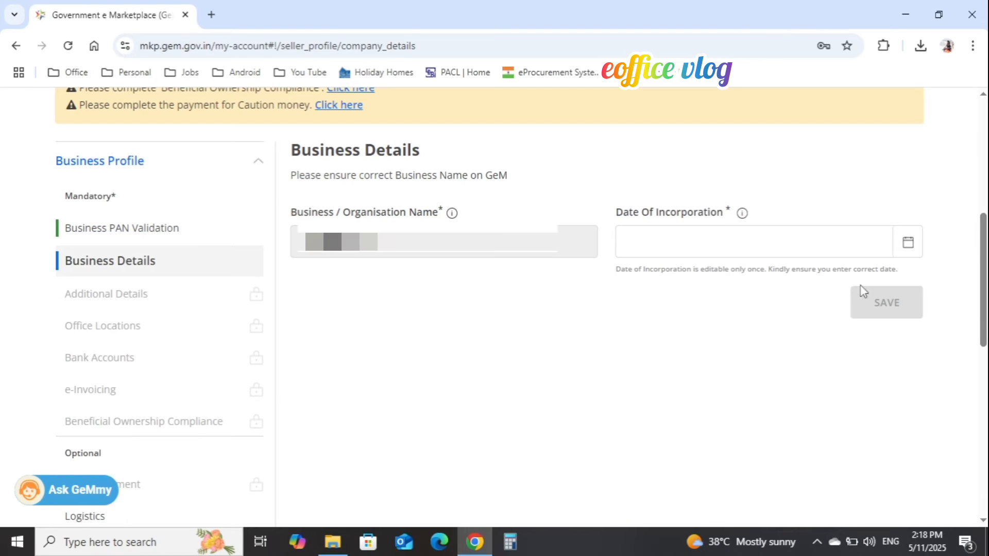
Save 21/07/2023 as the Date Of Incorporation and proceed to Additional Details.
{"action": "left_click", "coordinate": [906, 249]}
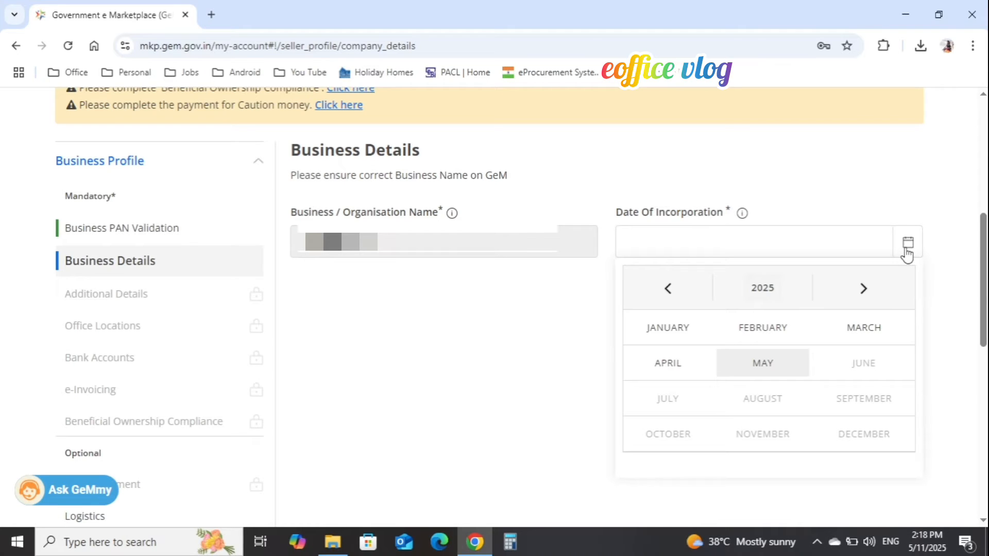
{"action": "left_click", "coordinate": [759, 300]}
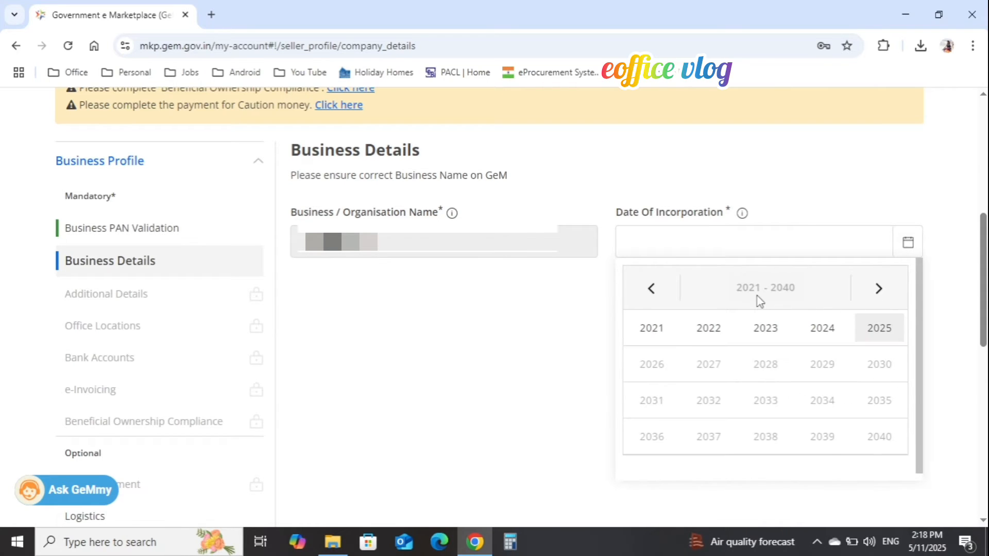
{"action": "left_click", "coordinate": [763, 333]}
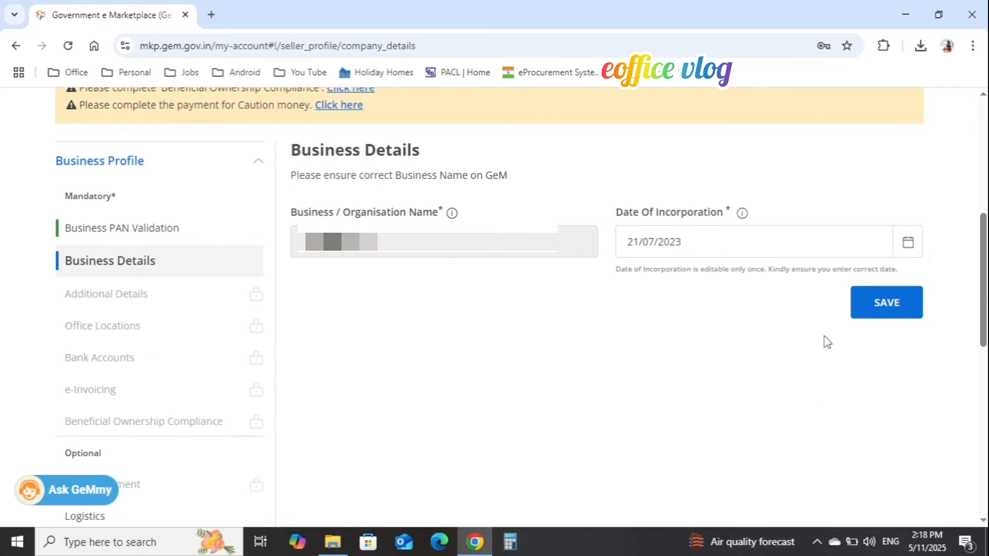
{"action": "left_click", "coordinate": [888, 303]}
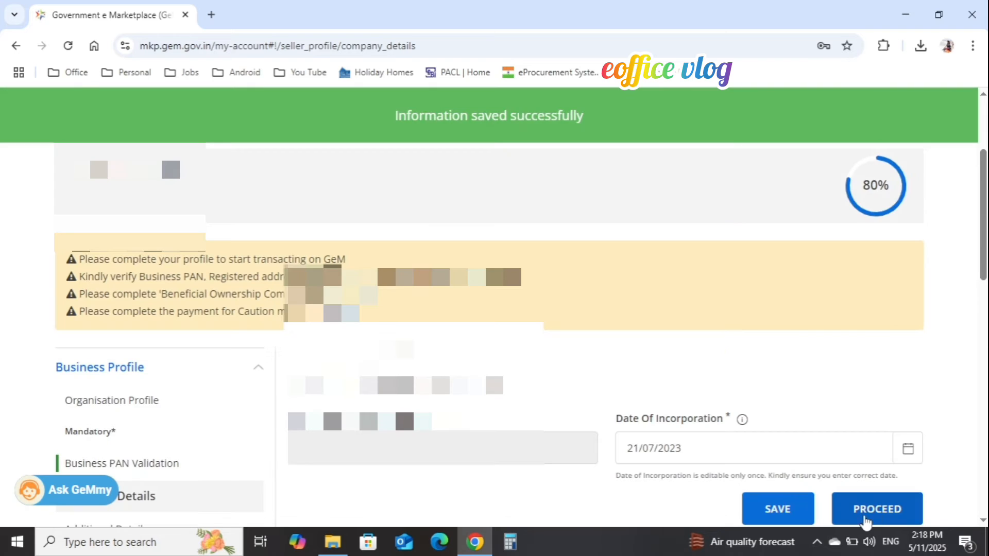
{"action": "left_click", "coordinate": [876, 510]}
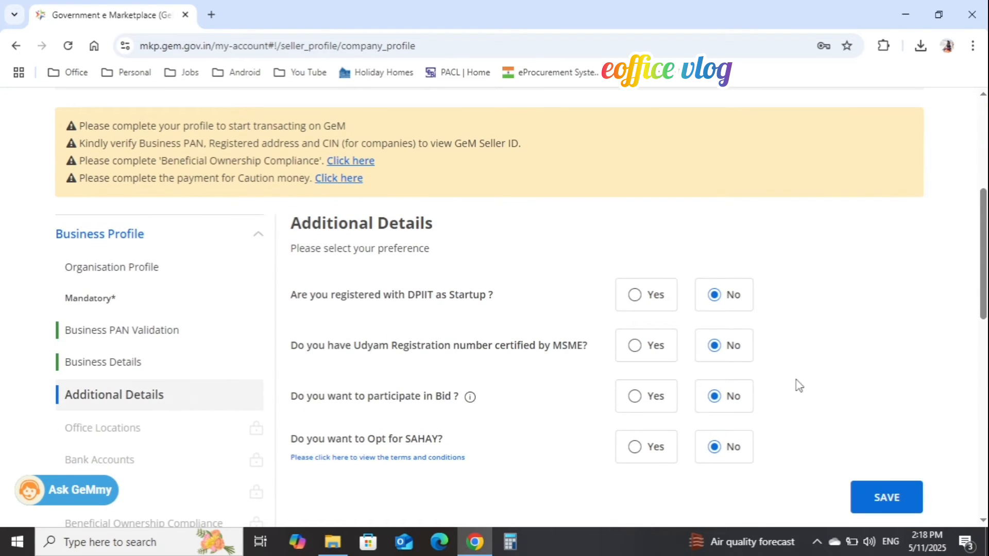
Answer Yes to the Udyam MSME and bid participation questions and save.
{"action": "scroll", "coordinate": [799, 386], "scroll_direction": "down", "scroll_amount": 1}
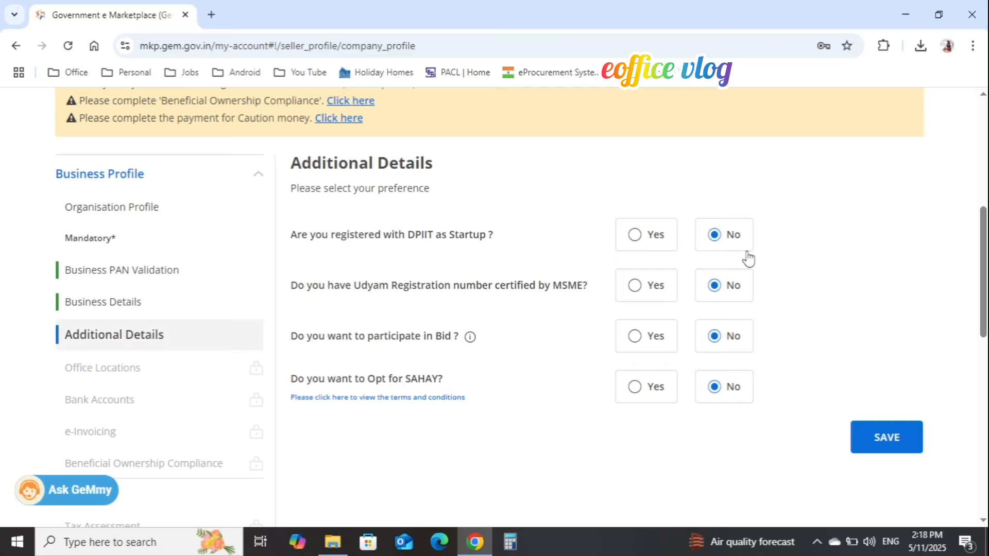
{"action": "left_click", "coordinate": [634, 287]}
{"action": "scroll", "coordinate": [735, 391], "scroll_direction": "down", "scroll_amount": 1}
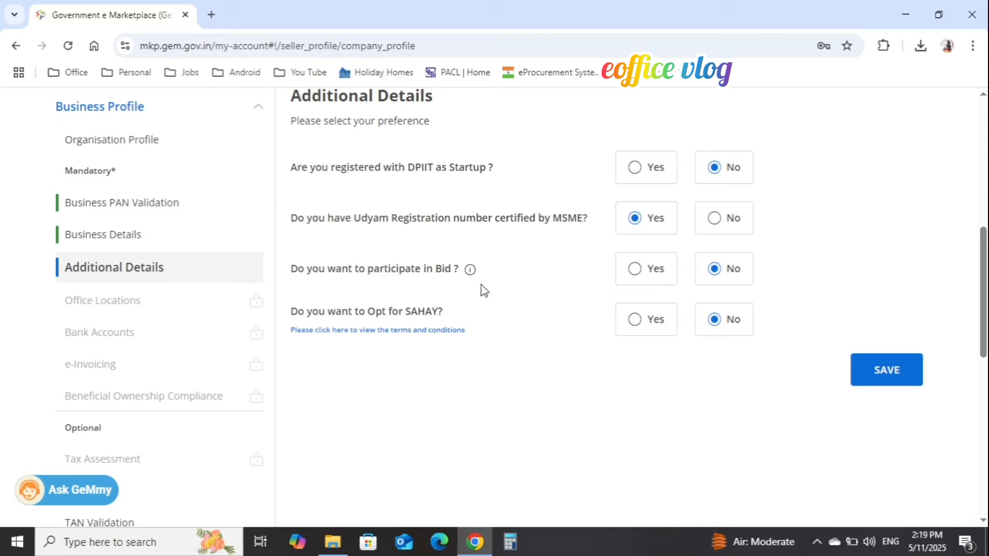
{"action": "mouse_move", "coordinate": [471, 273]}
{"action": "left_click", "coordinate": [636, 270]}
{"action": "left_click", "coordinate": [886, 381]}
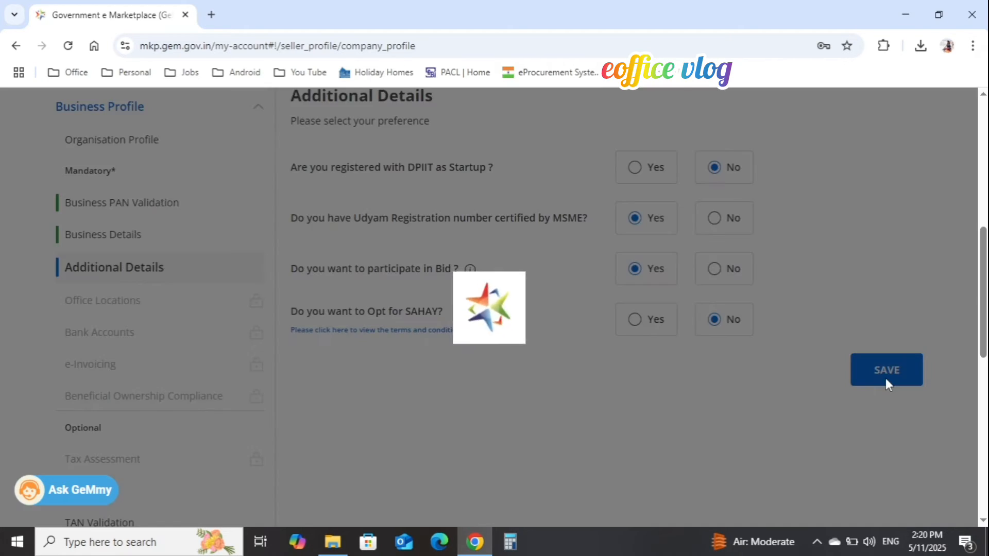
{"action": "scroll", "coordinate": [117, 235], "scroll_direction": "down", "scroll_amount": 1}
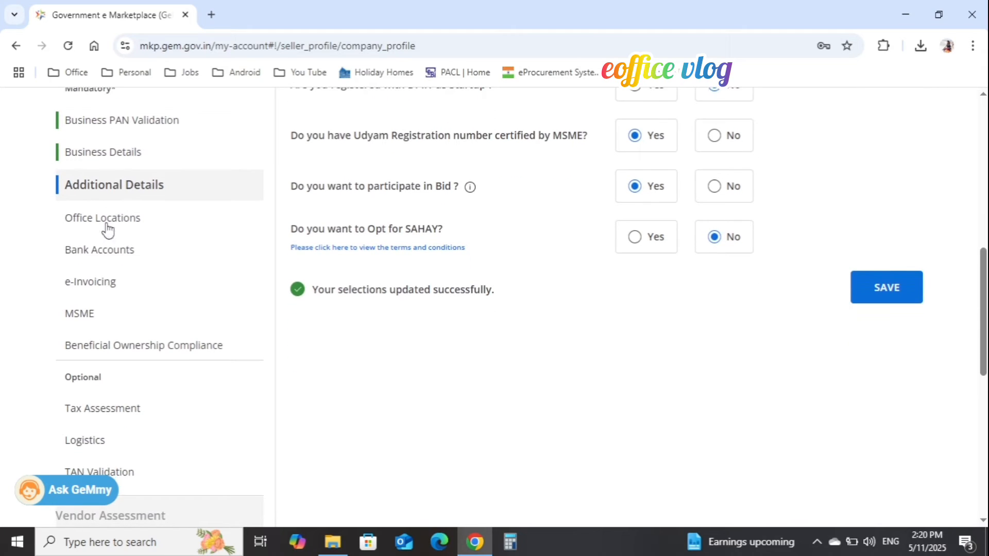
{"action": "left_click", "coordinate": [101, 220]}
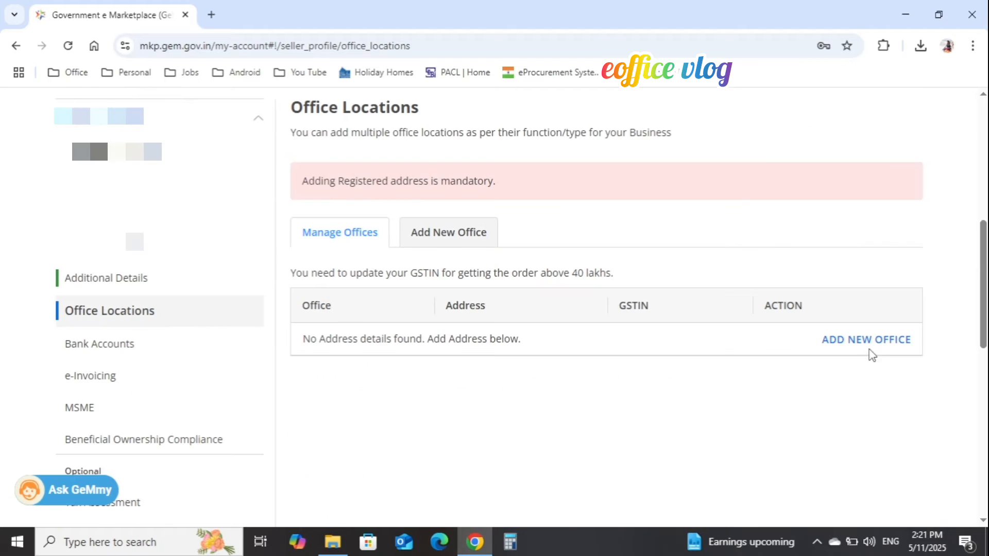
Add the registered office with GSTIN, Normal Tax payer type, address and pincode, OTP-verified.
{"action": "left_click", "coordinate": [877, 347]}
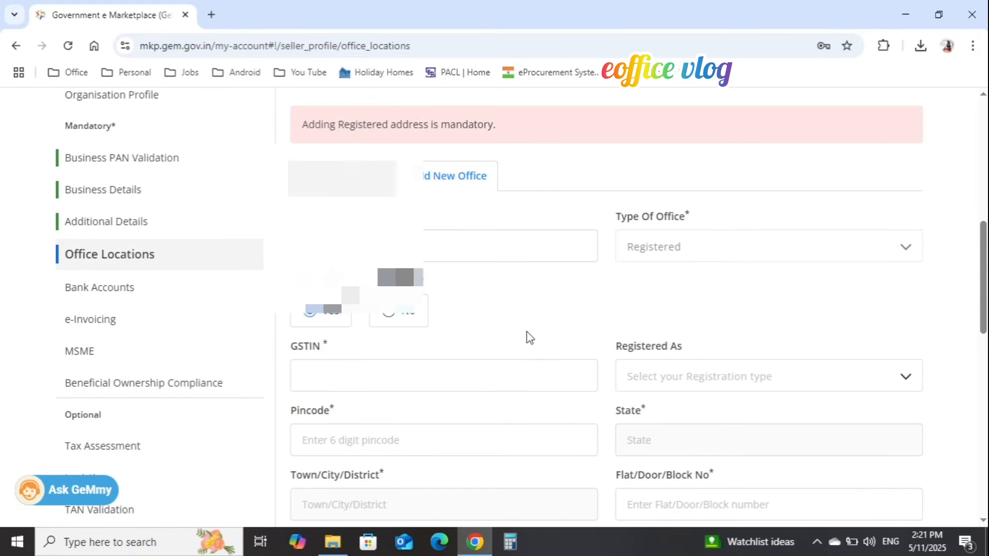
{"action": "scroll", "coordinate": [528, 337], "scroll_direction": "down", "scroll_amount": 2}
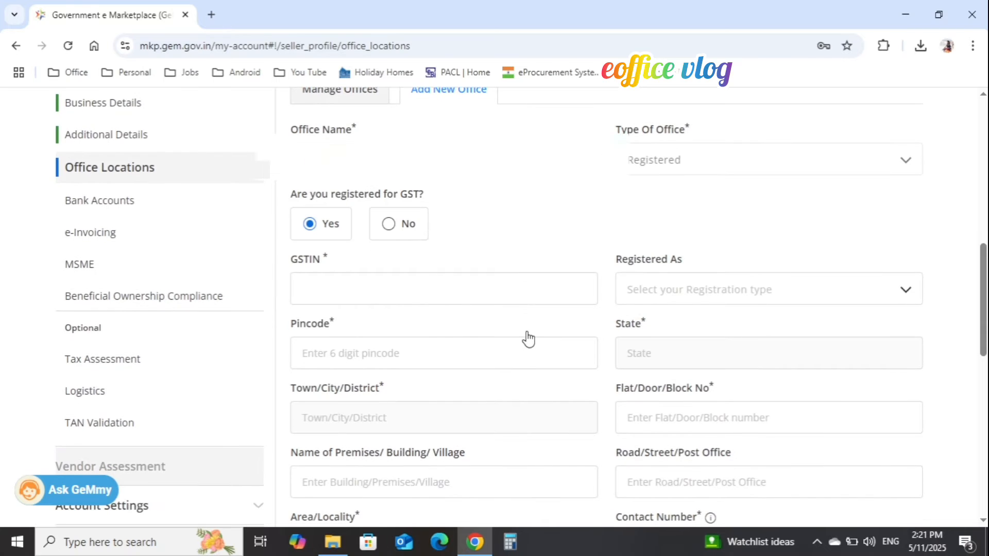
{"action": "left_click", "coordinate": [384, 294]}
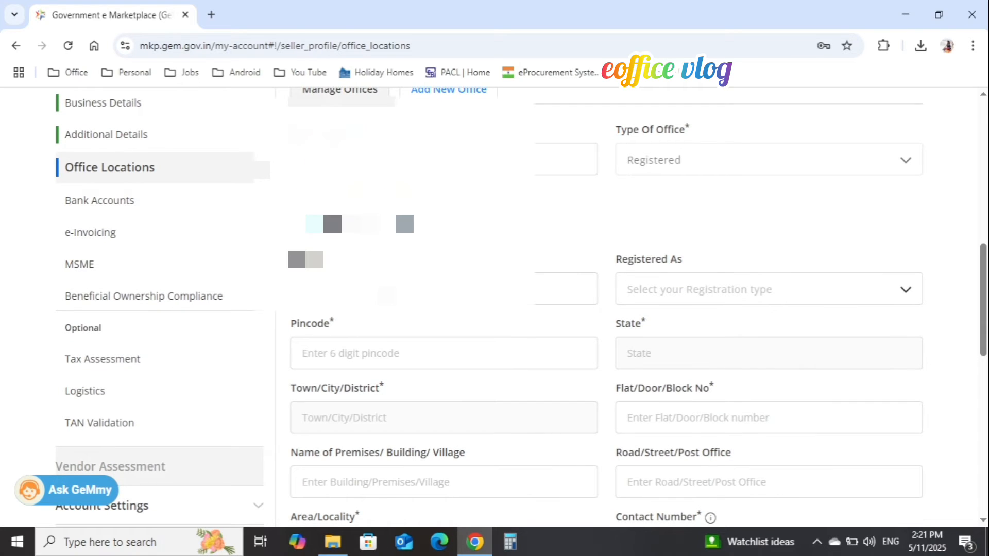
{"action": "left_click", "coordinate": [654, 291]}
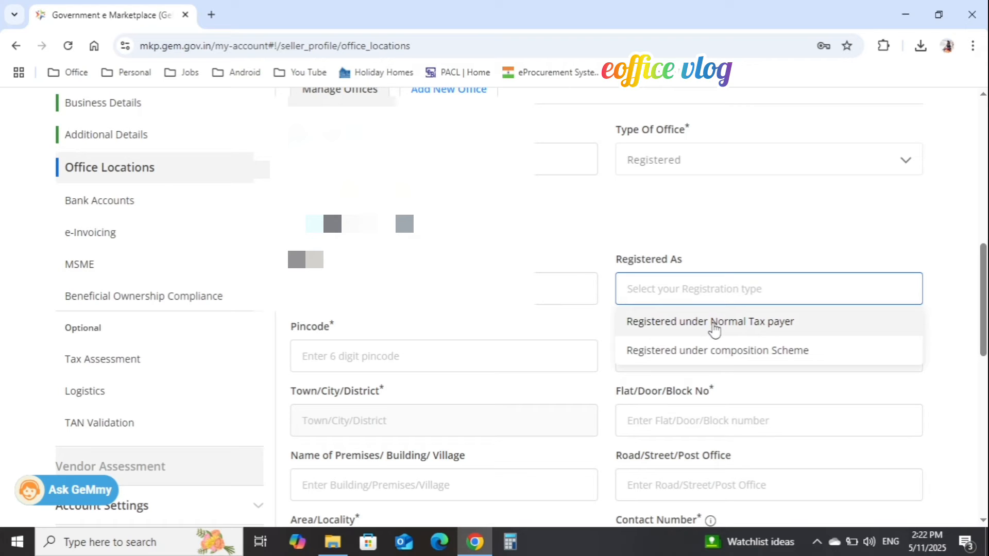
{"action": "left_click", "coordinate": [714, 325]}
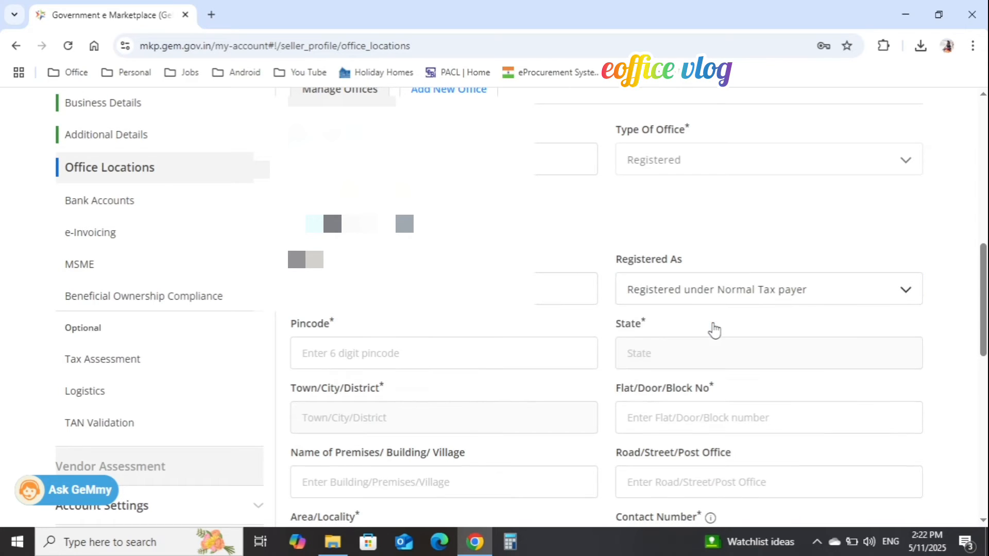
{"action": "left_click", "coordinate": [405, 354]}
{"action": "type", "text": "1"}
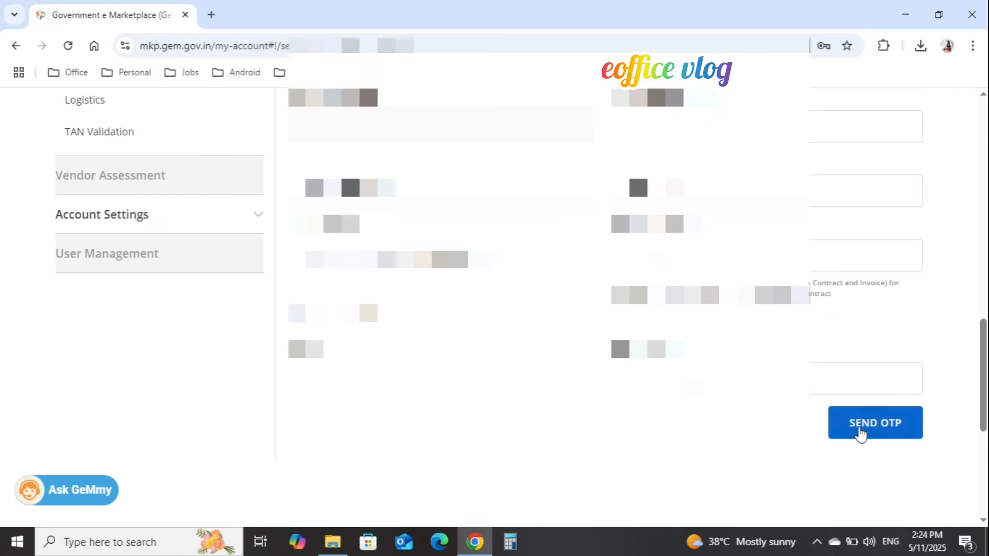
{"action": "left_click", "coordinate": [873, 424]}
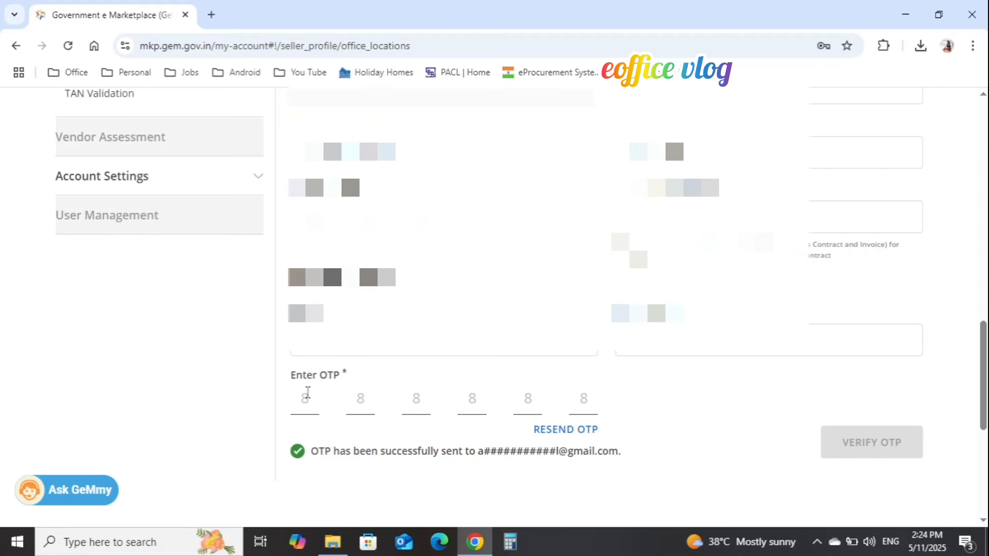
{"action": "left_click", "coordinate": [884, 429]}
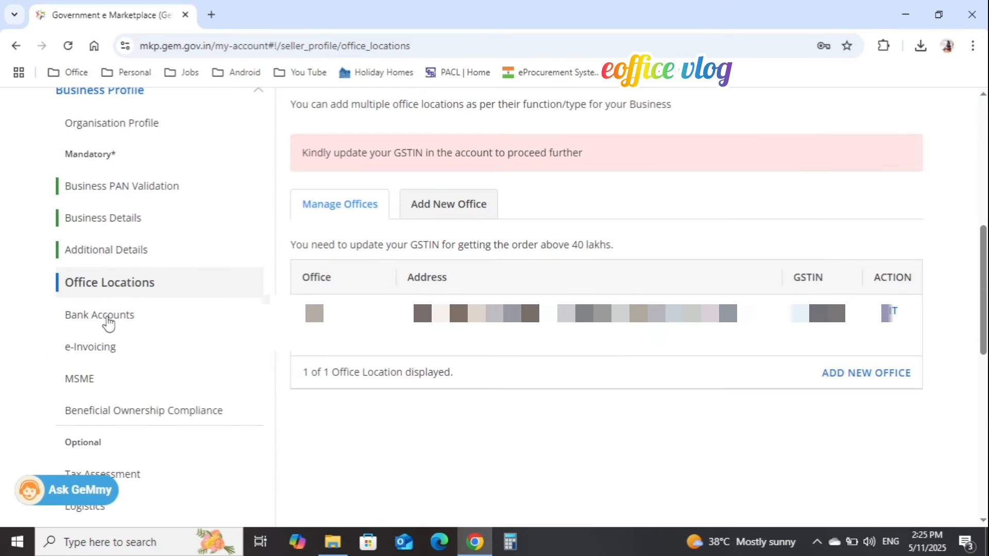
{"action": "left_click", "coordinate": [108, 318]}
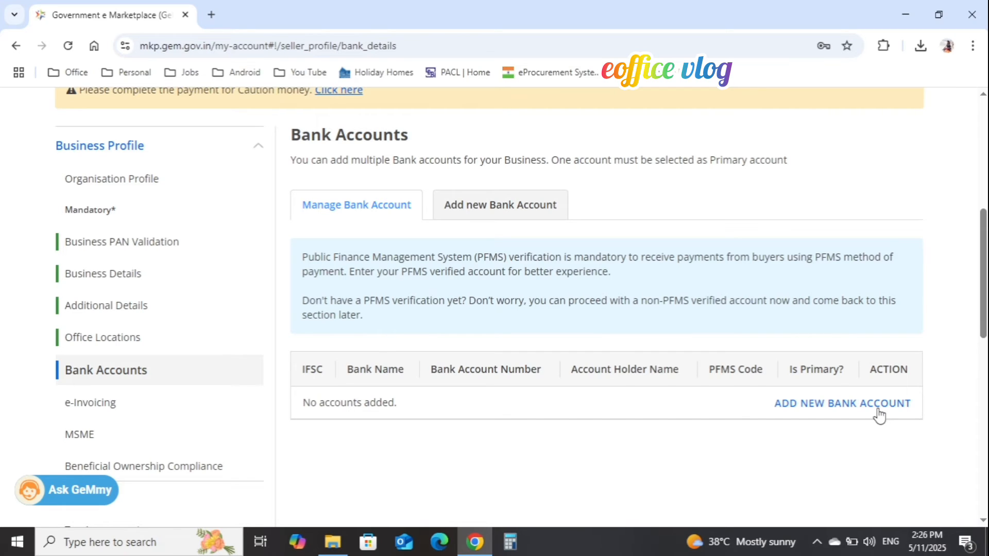
Add the business bank account with its IFSC, account holder name and account number.
{"action": "left_click", "coordinate": [880, 404]}
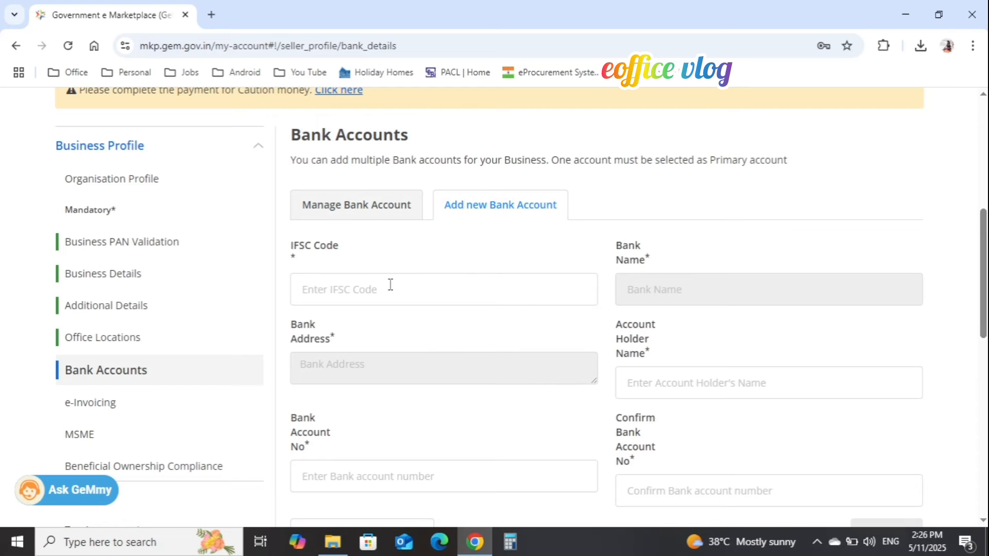
{"action": "scroll", "coordinate": [391, 285], "scroll_direction": "down", "scroll_amount": 1}
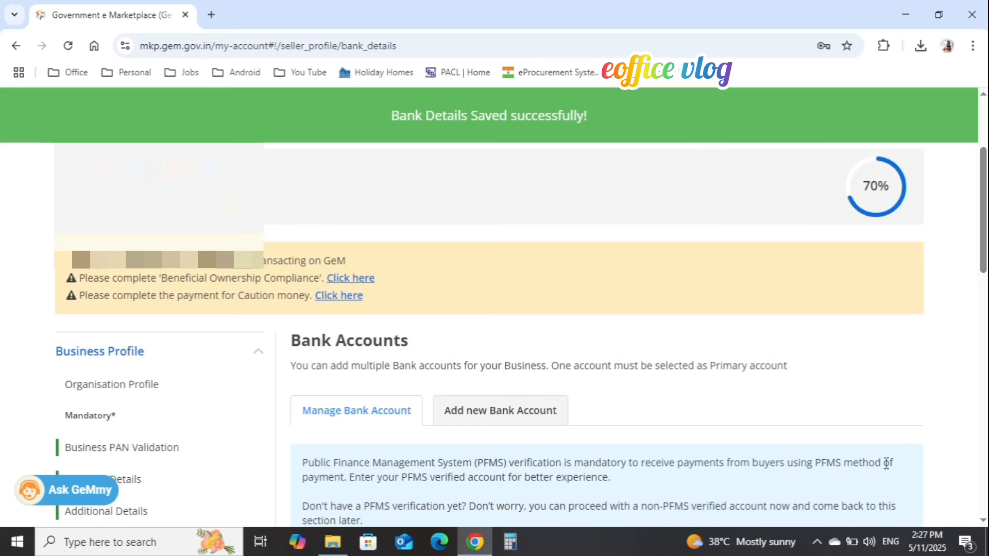
{"action": "scroll", "coordinate": [967, 423], "scroll_direction": "down", "scroll_amount": 5}
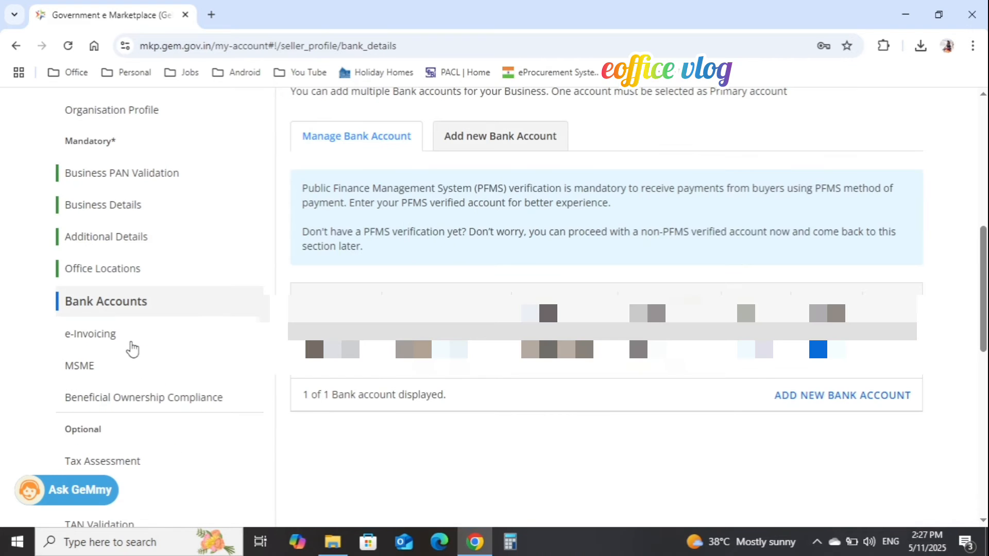
{"action": "left_click", "coordinate": [110, 339]}
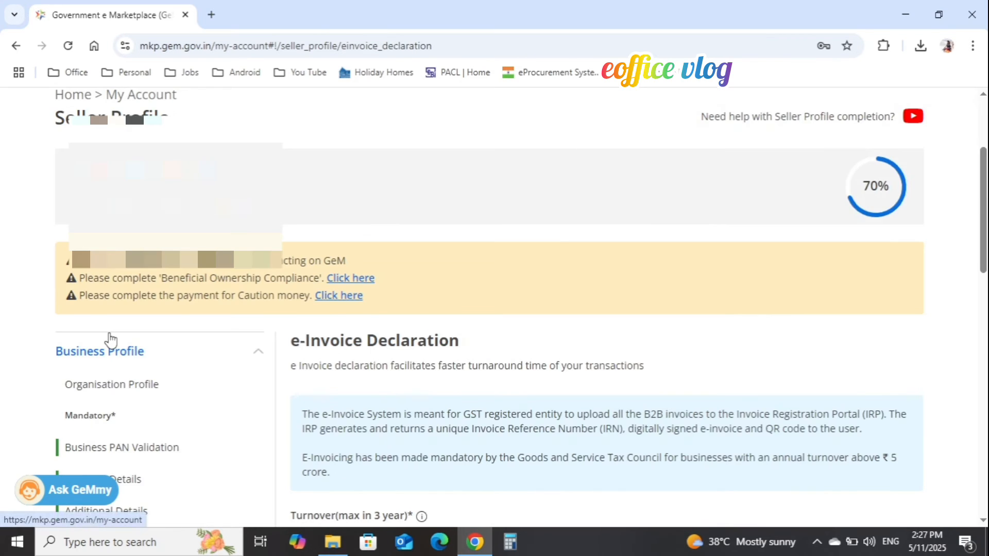
Declare 200000 turnover with exclusion set to No, verify by OTP, and save.
{"action": "scroll", "coordinate": [371, 325], "scroll_direction": "down", "scroll_amount": 4}
{"action": "left_click", "coordinate": [371, 324]}
{"action": "type", "text": "20000"}
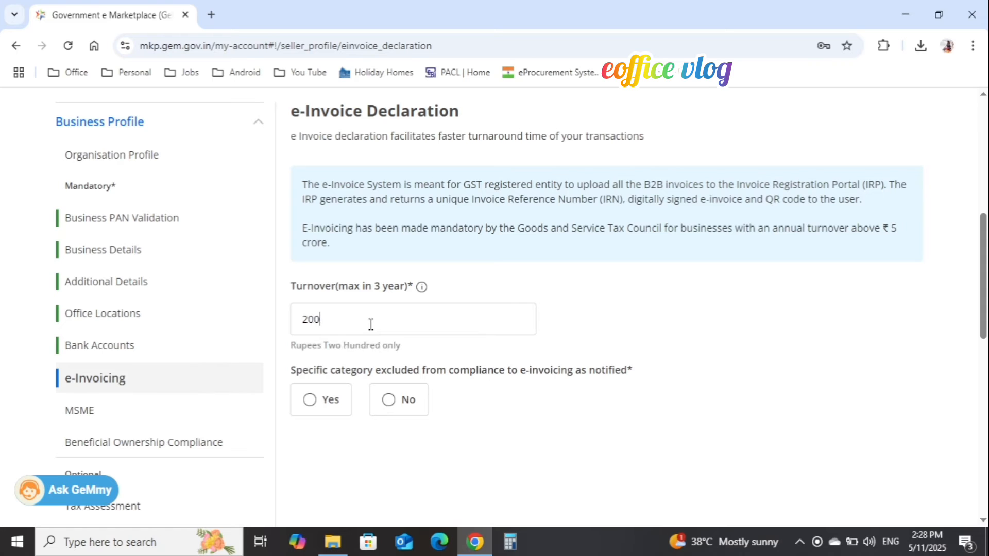
{"action": "type", "text": "0"}
{"action": "scroll", "coordinate": [538, 407], "scroll_direction": "down", "scroll_amount": 1}
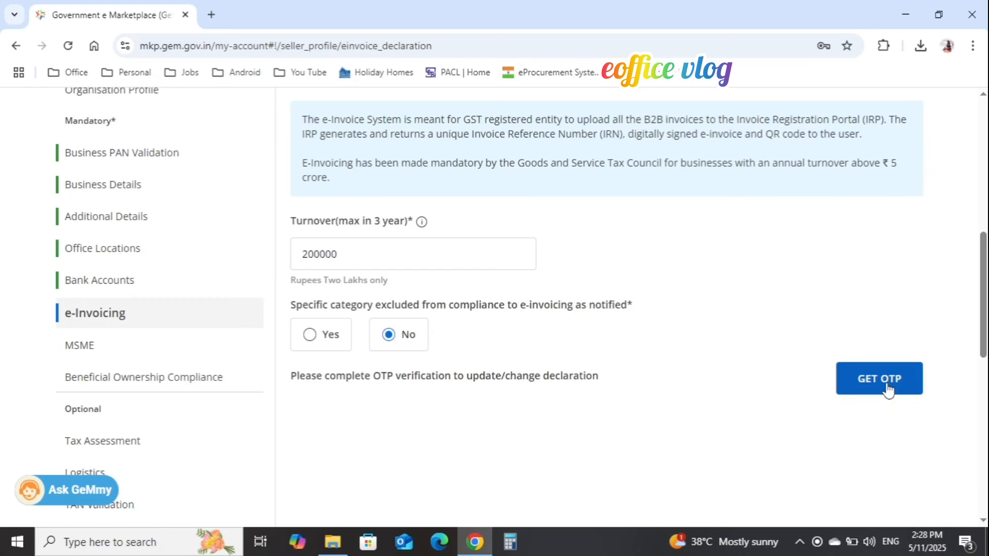
{"action": "left_click", "coordinate": [886, 380]}
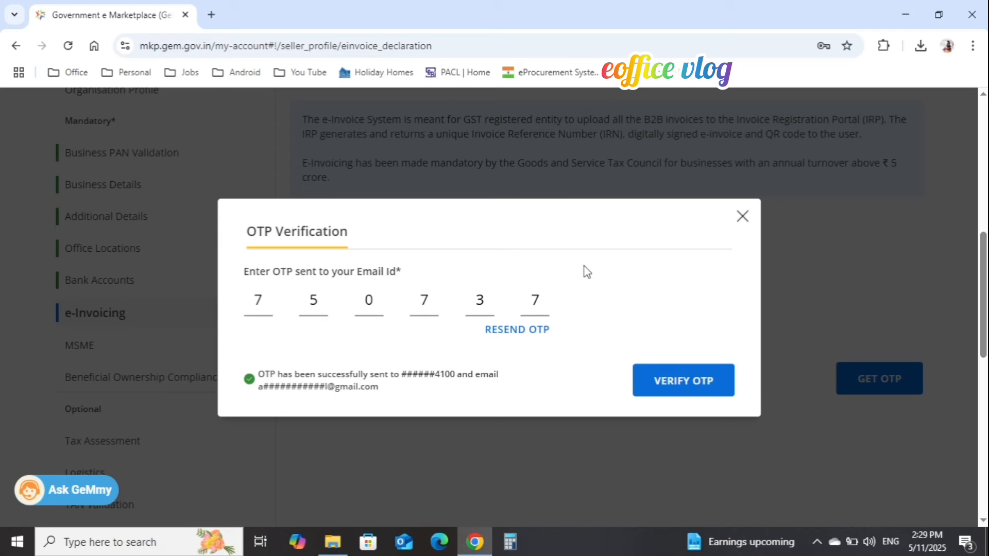
{"action": "left_click", "coordinate": [673, 380]}
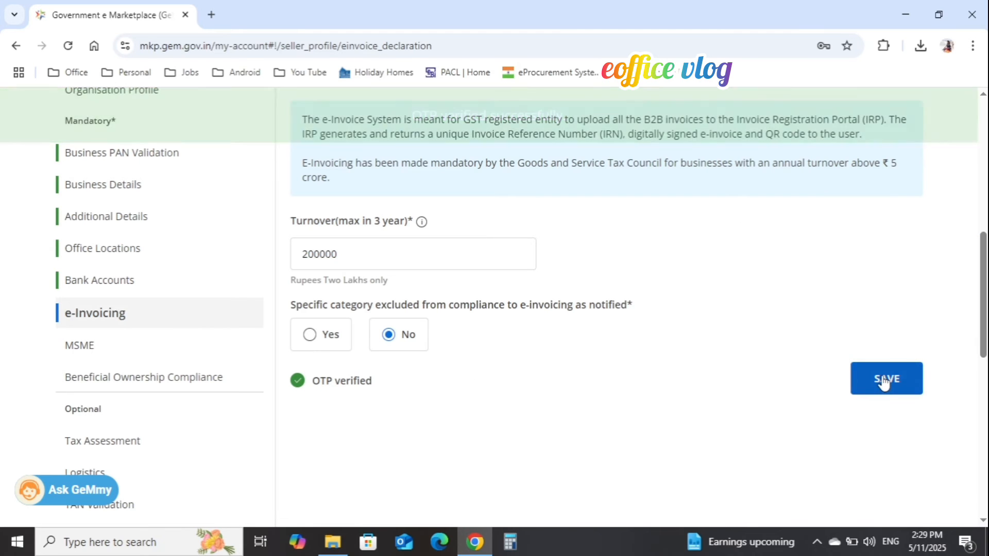
{"action": "left_click", "coordinate": [882, 379]}
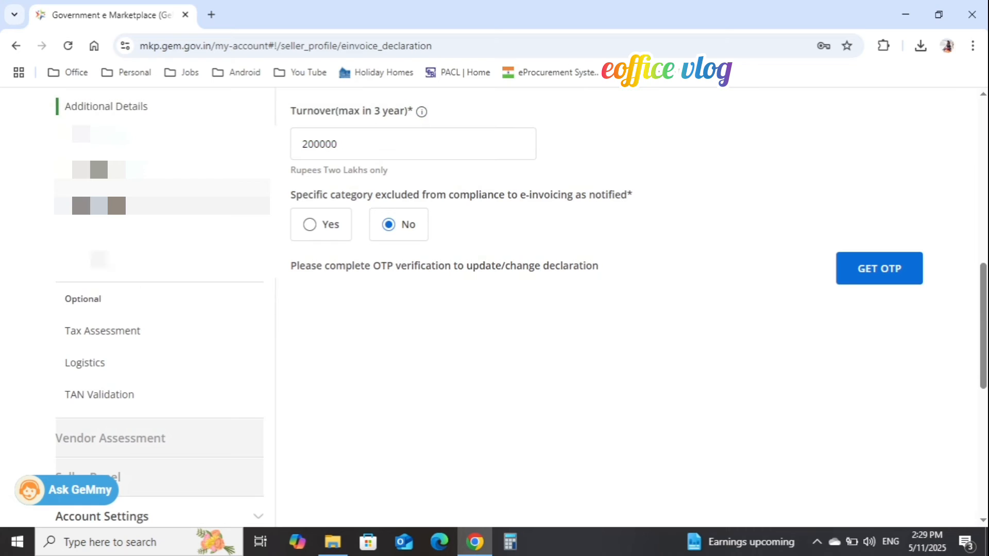
{"action": "left_click", "coordinate": [80, 235]}
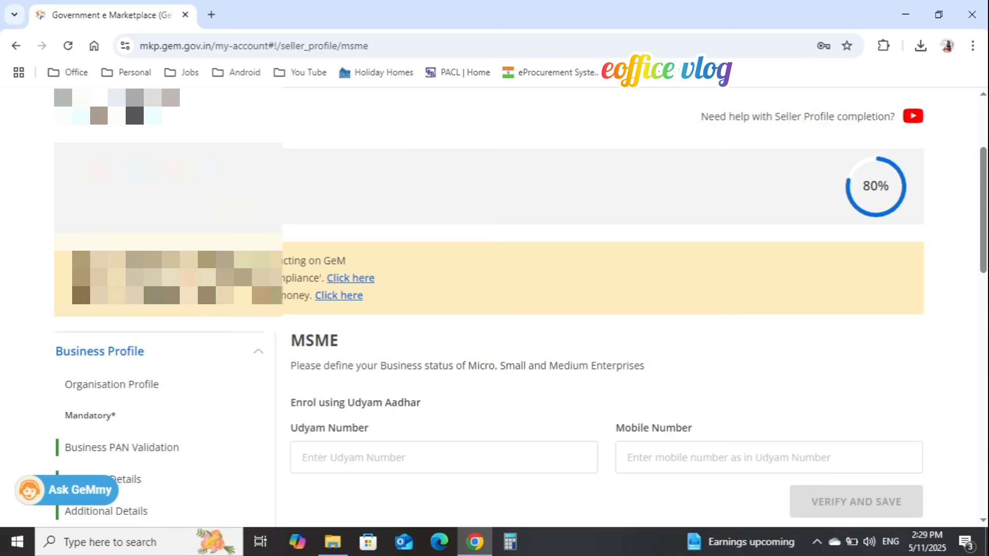
Open the Beneficial Ownership Compliance section of the seller profile.
{"action": "scroll", "coordinate": [552, 347], "scroll_direction": "down", "scroll_amount": 2}
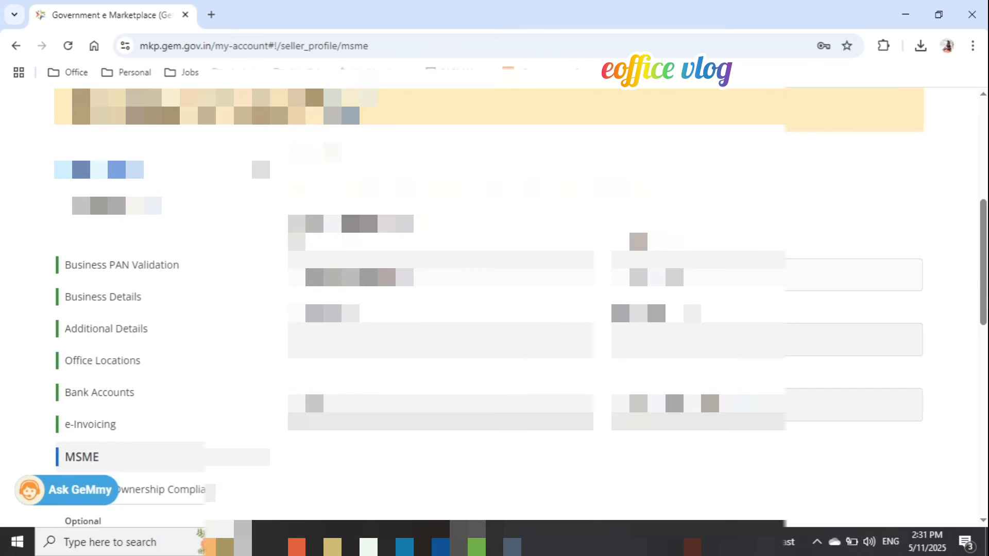
{"action": "scroll", "coordinate": [495, 309], "scroll_direction": "down", "scroll_amount": 2}
{"action": "scroll", "coordinate": [122, 338], "scroll_direction": "down", "scroll_amount": 1}
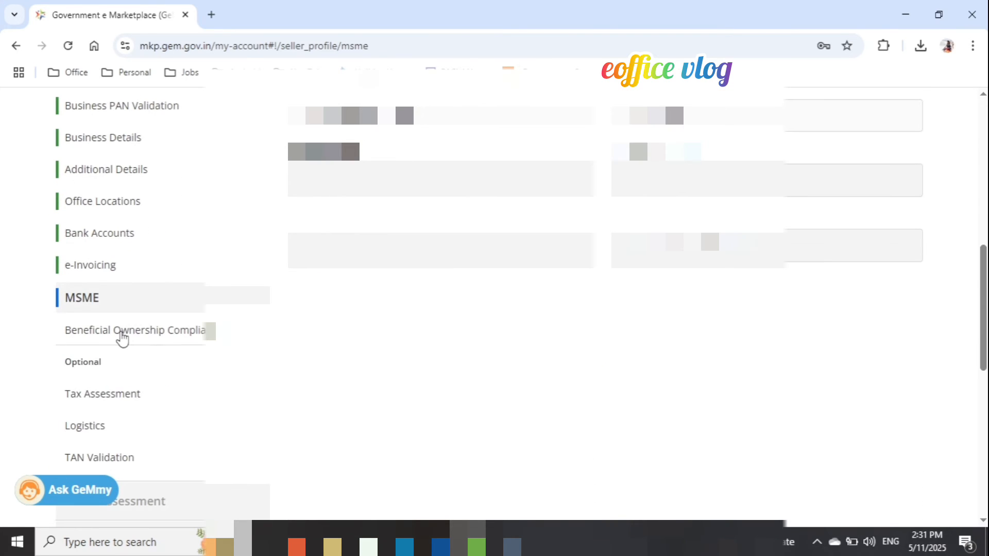
{"action": "left_click", "coordinate": [122, 334]}
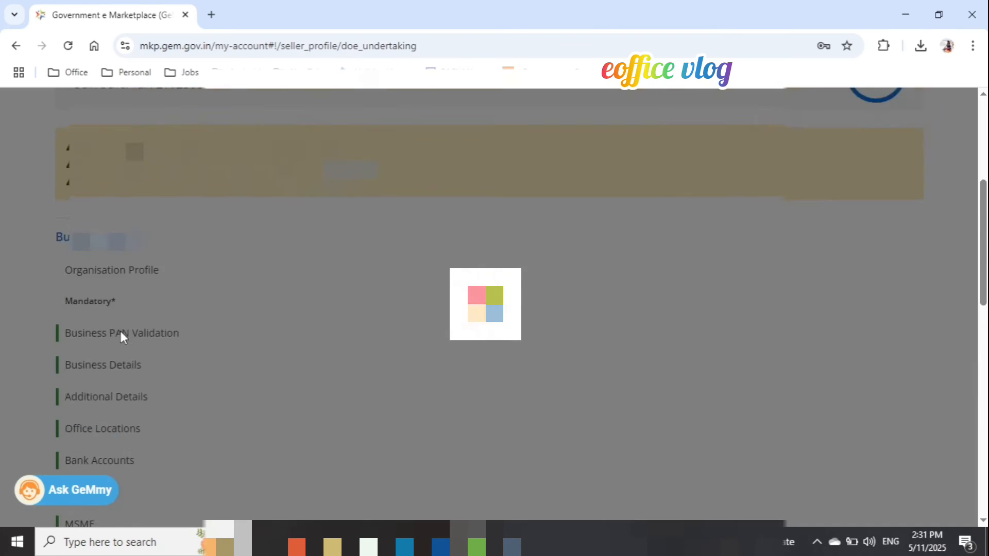
{"action": "scroll", "coordinate": [411, 292], "scroll_direction": "down", "scroll_amount": 4}
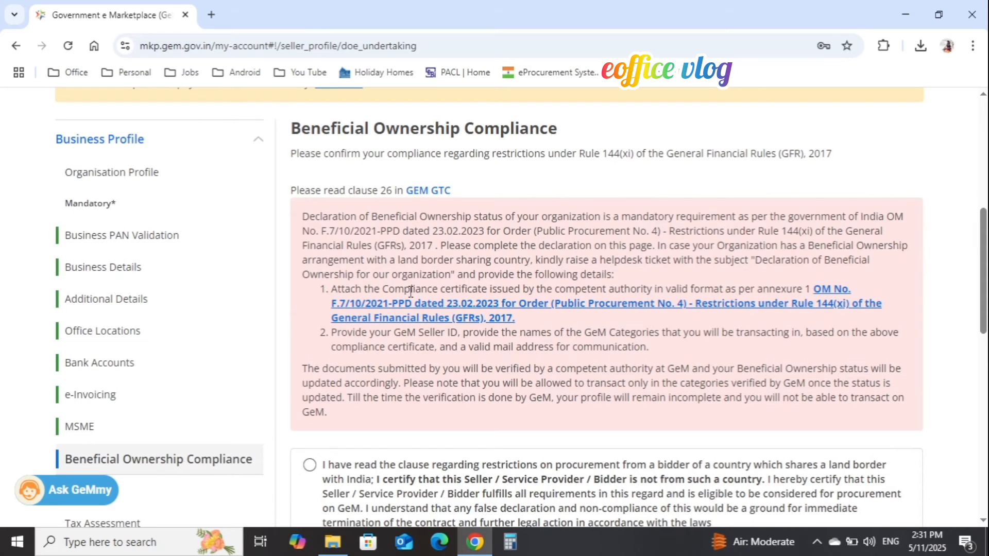
{"action": "scroll", "coordinate": [585, 203], "scroll_direction": "down", "scroll_amount": 2}
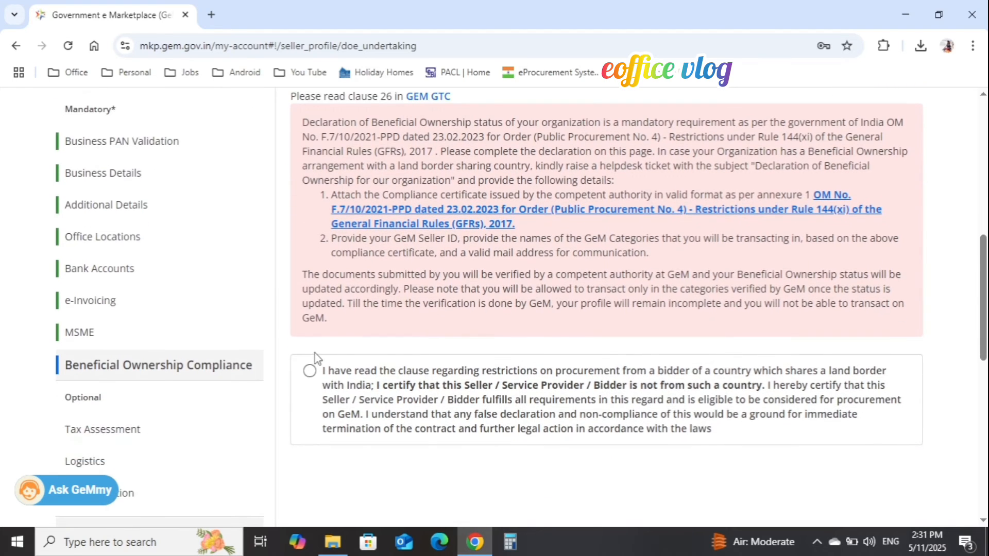
Certify the seller is not from a land-border country, verify the OTP, and save.
{"action": "left_click", "coordinate": [309, 371]}
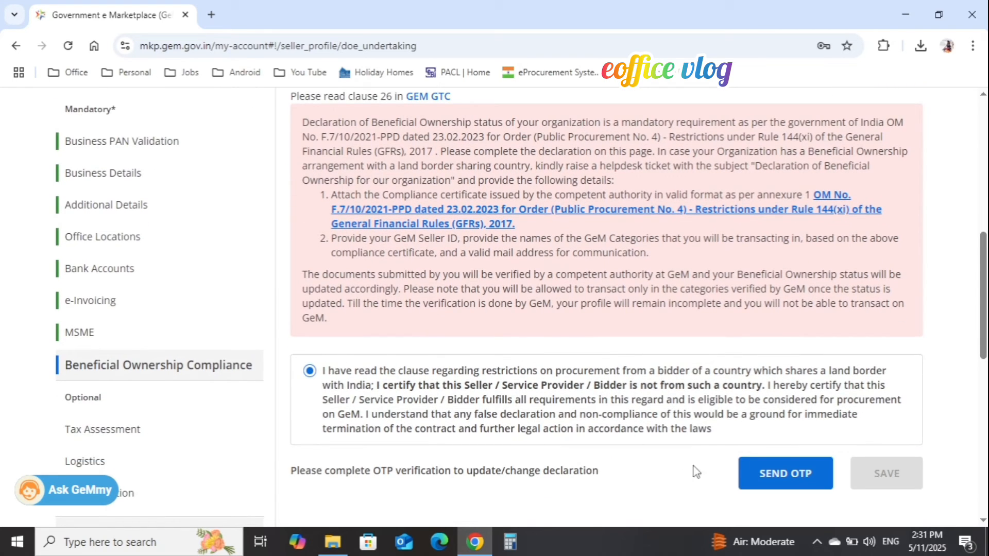
{"action": "left_click", "coordinate": [777, 482]}
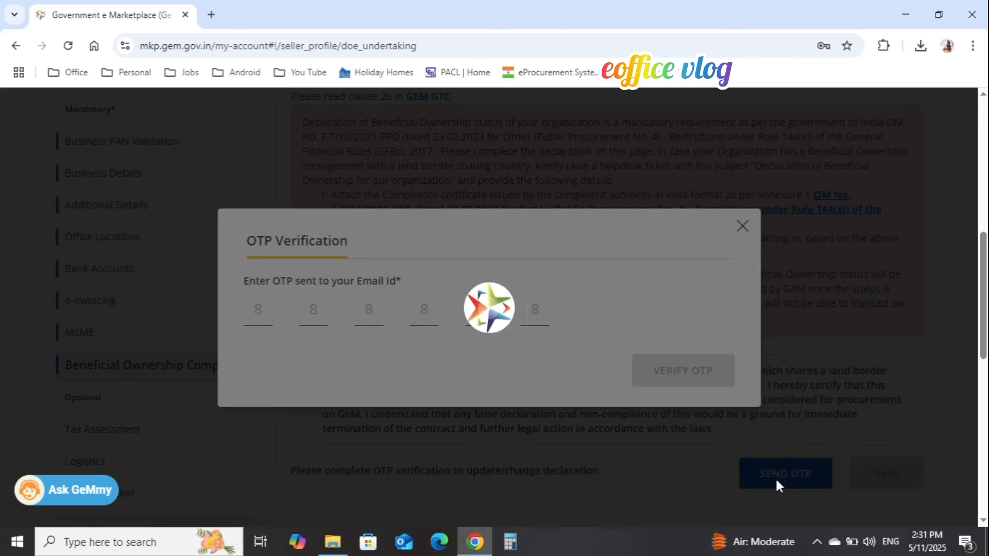
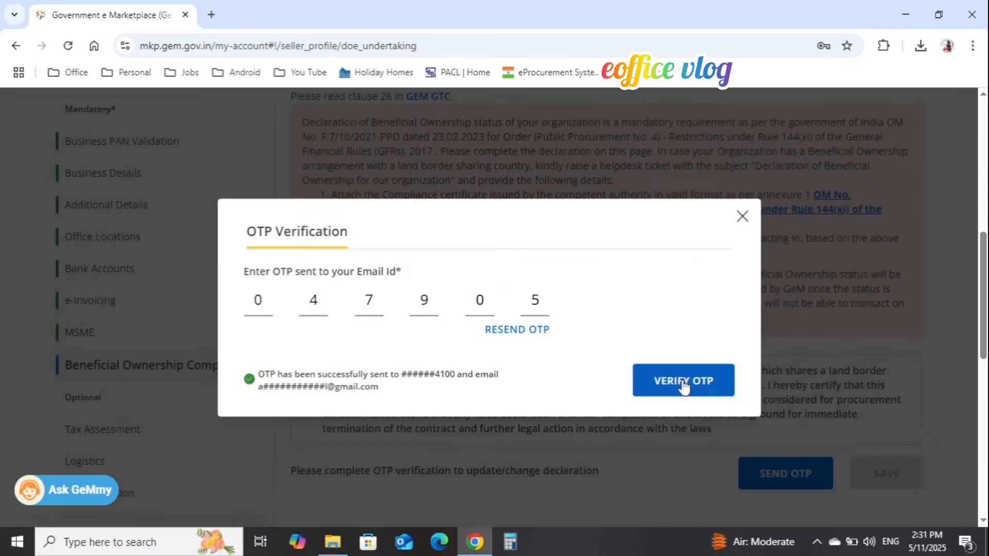
{"action": "left_click", "coordinate": [684, 381]}
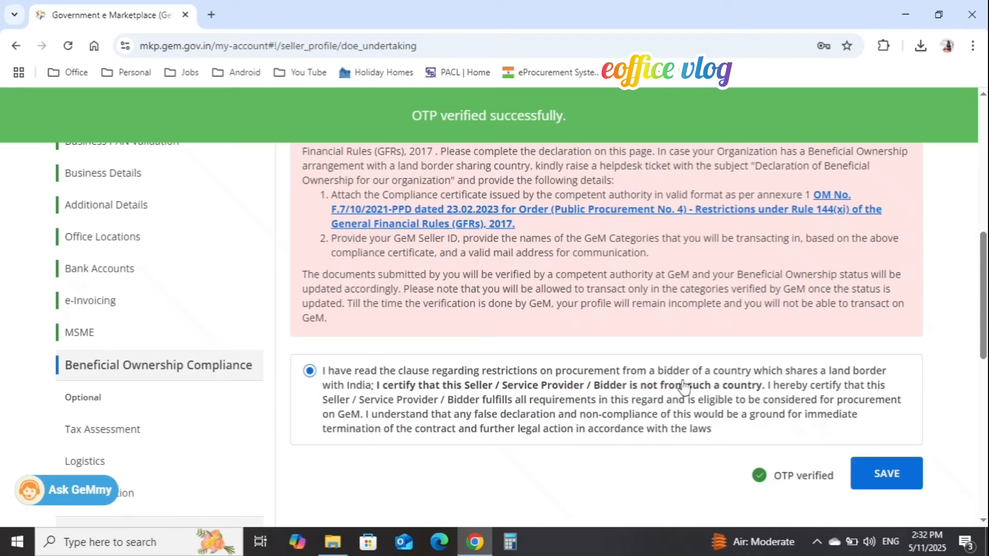
{"action": "left_click", "coordinate": [900, 471]}
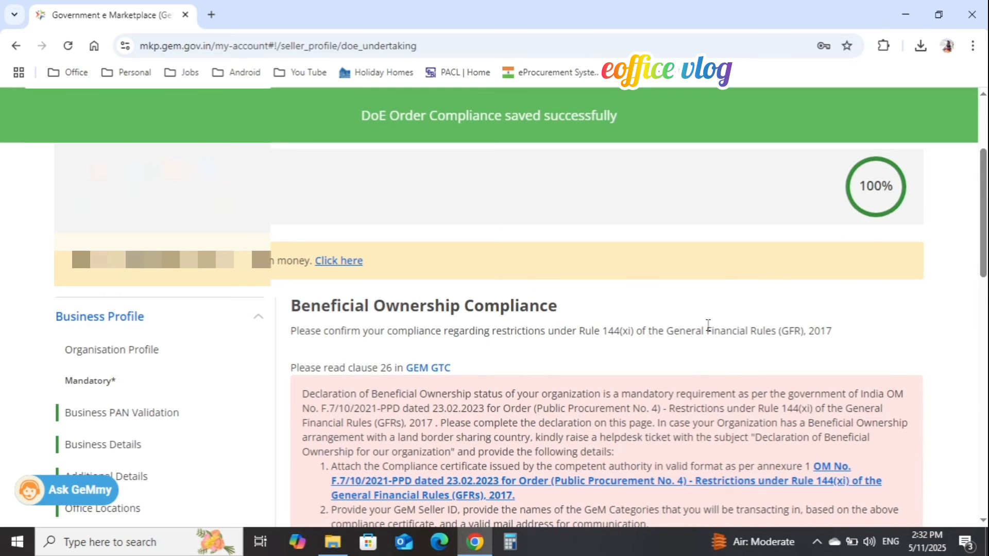
{"action": "scroll", "coordinate": [708, 326], "scroll_direction": "down", "scroll_amount": 2}
{"action": "scroll", "coordinate": [709, 329], "scroll_direction": "up", "scroll_amount": 2}
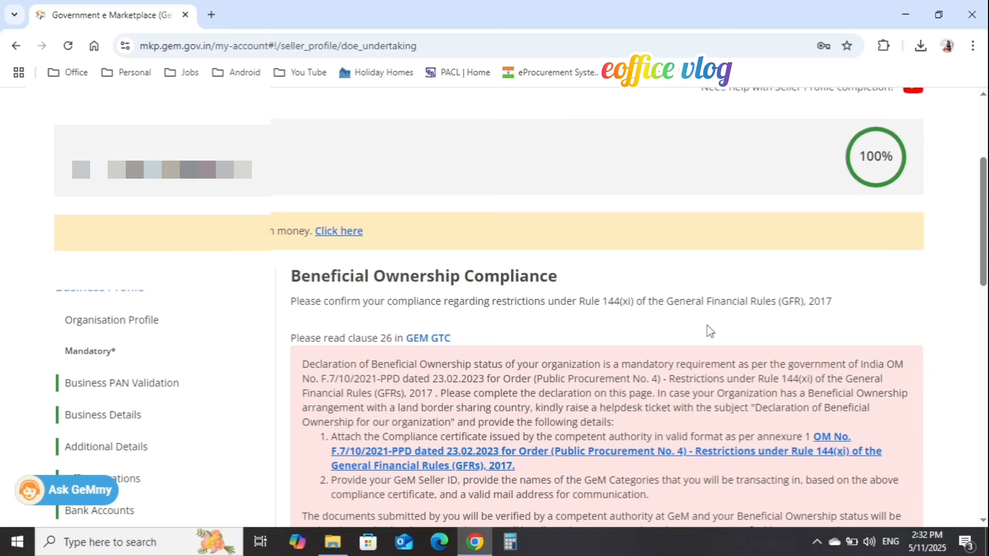
{"action": "scroll", "coordinate": [708, 327], "scroll_direction": "down", "scroll_amount": 8}
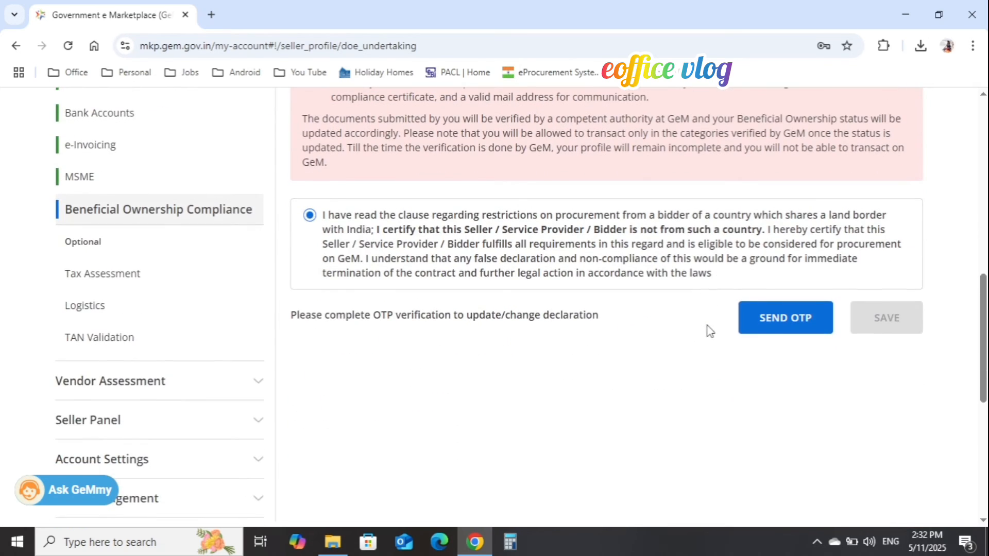
Go to Tax Assessment and start a new tax assessment record.
{"action": "left_click", "coordinate": [120, 279]}
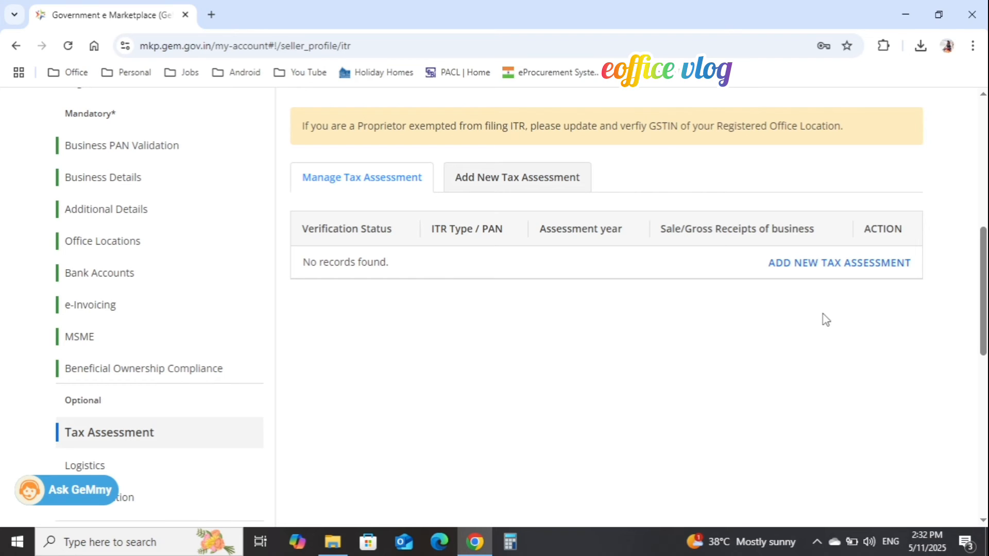
{"action": "left_click", "coordinate": [825, 264]}
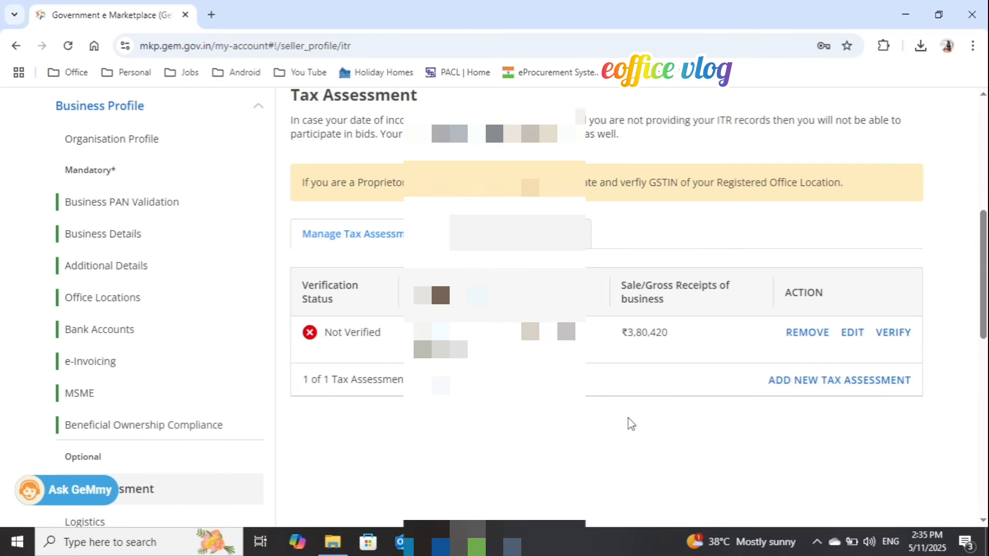
{"action": "scroll", "coordinate": [631, 424], "scroll_direction": "up", "scroll_amount": 2}
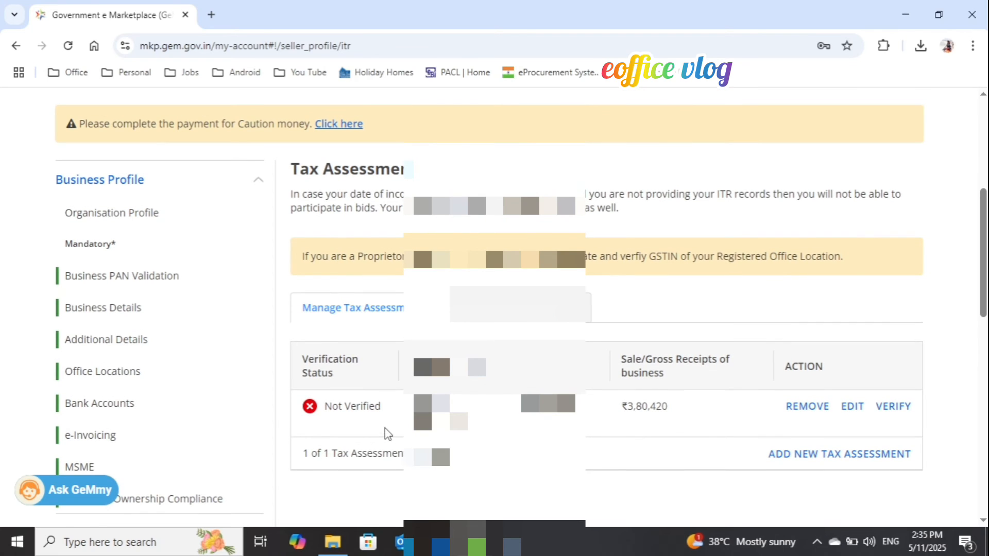
Check the tax assessment's ₹3,80,420 gross receipts figure.
{"action": "left_click_drag", "start_coordinate": [679, 414], "coordinate": [623, 412]}
{"action": "left_click", "coordinate": [632, 435]}
{"action": "scroll", "coordinate": [632, 428], "scroll_direction": "down", "scroll_amount": 2}
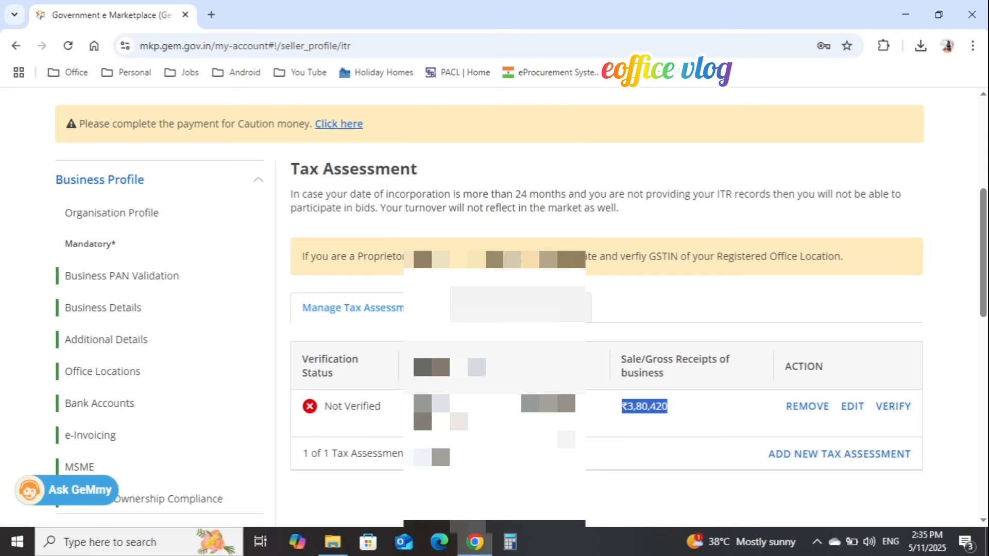
{"action": "scroll", "coordinate": [494, 310], "scroll_direction": "up", "scroll_amount": 3}
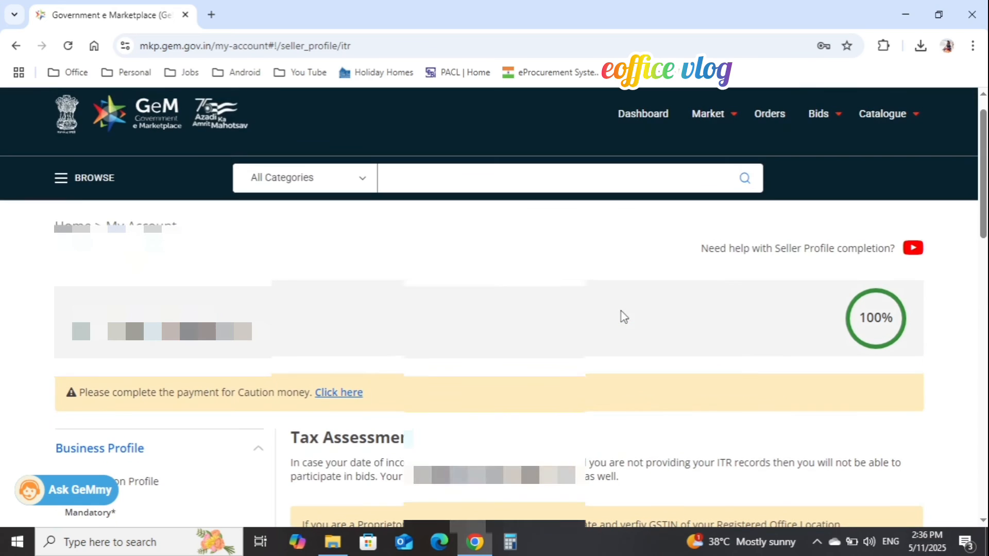
Open the Caution Money policy from the payment reminder banner's 'Click here' link.
{"action": "scroll", "coordinate": [620, 316], "scroll_direction": "up", "scroll_amount": 3}
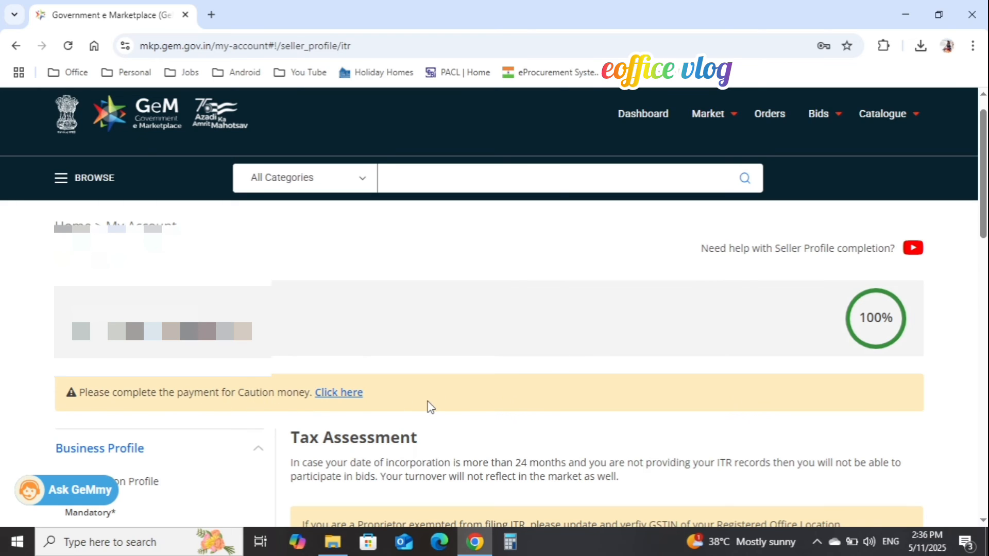
{"action": "left_click", "coordinate": [334, 394]}
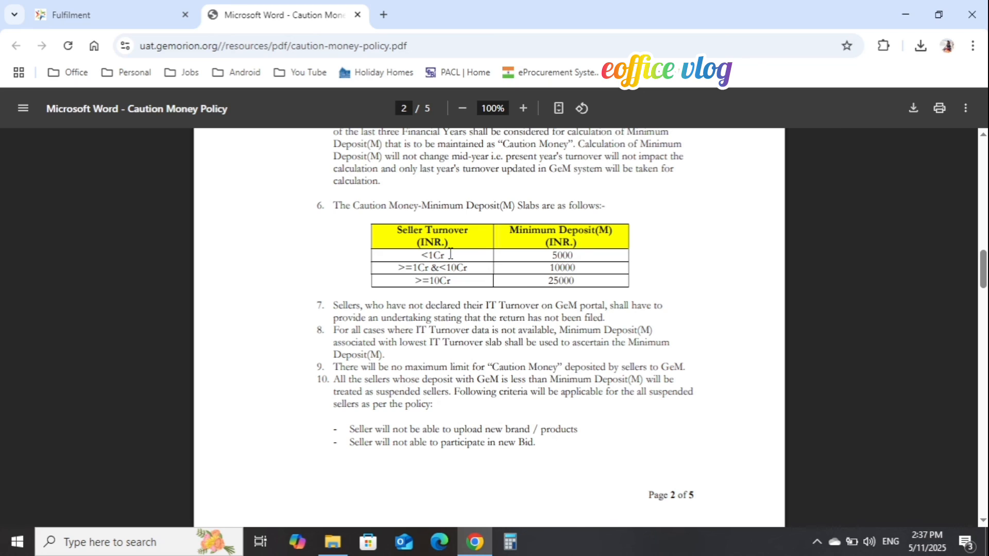
Review the 5000, 10000 and 25000 minimum deposit slabs, then close the policy PDF.
{"action": "left_click_drag", "start_coordinate": [550, 256], "coordinate": [631, 268]}
{"action": "double_click", "coordinate": [567, 266]}
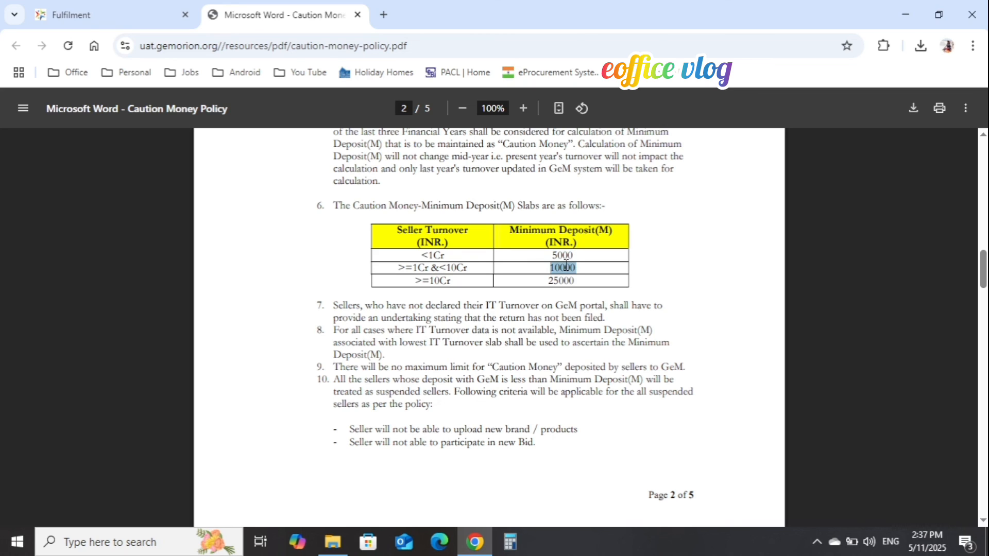
{"action": "double_click", "coordinate": [440, 281]}
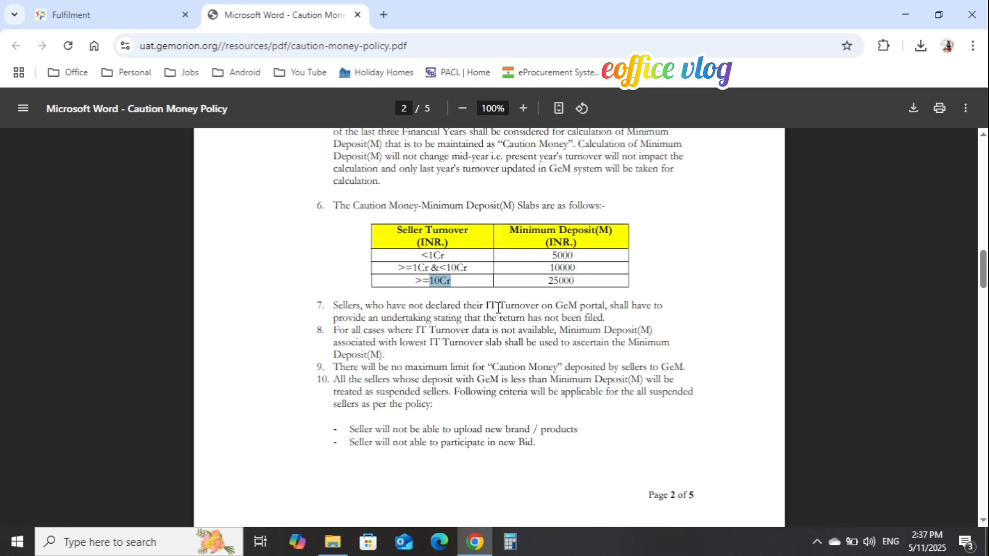
{"action": "left_click_drag", "start_coordinate": [581, 282], "coordinate": [542, 281]}
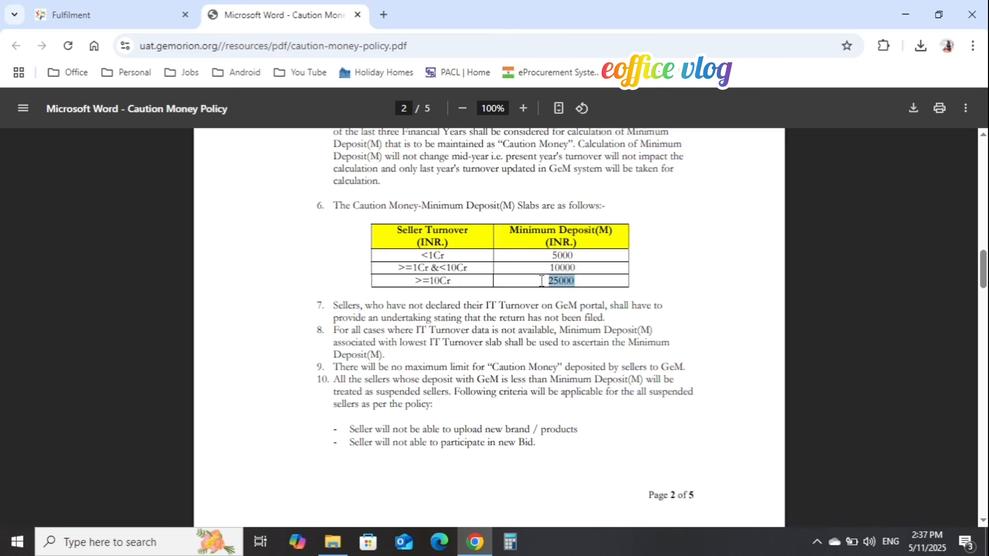
{"action": "left_click", "coordinate": [357, 15]}
{"action": "left_click", "coordinate": [326, 252]}
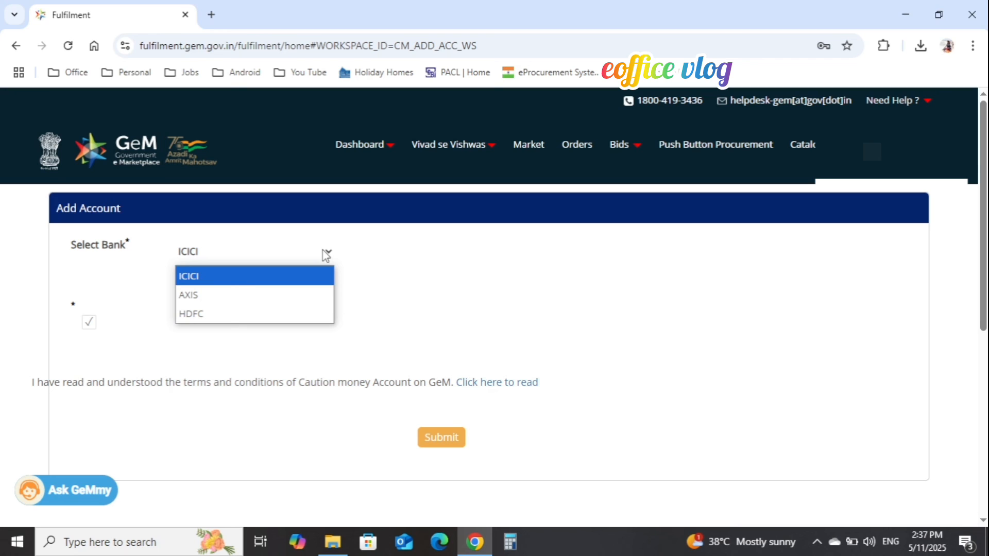
Submit ICICI as the caution money bank account and recalculate its threshold limit.
{"action": "left_click", "coordinate": [386, 257]}
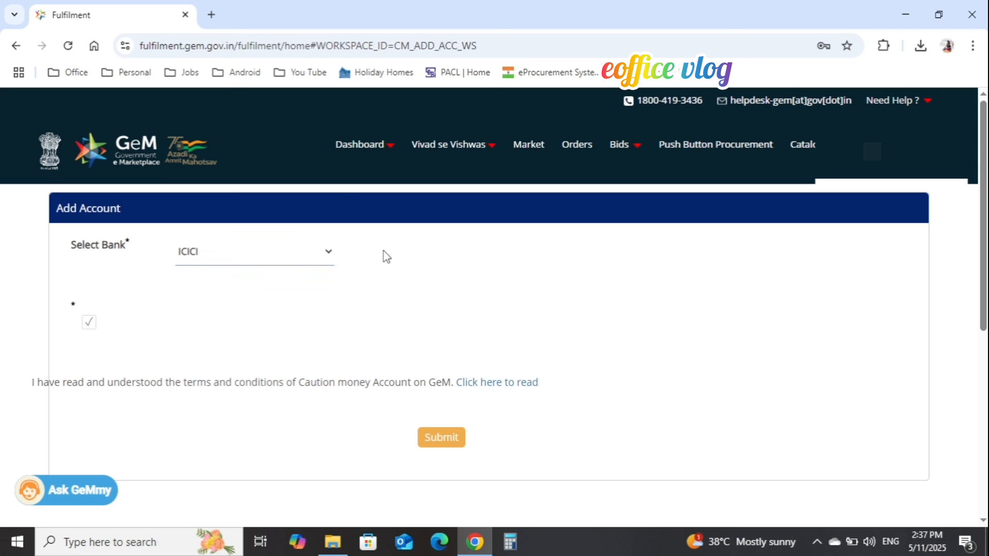
{"action": "left_click", "coordinate": [437, 437]}
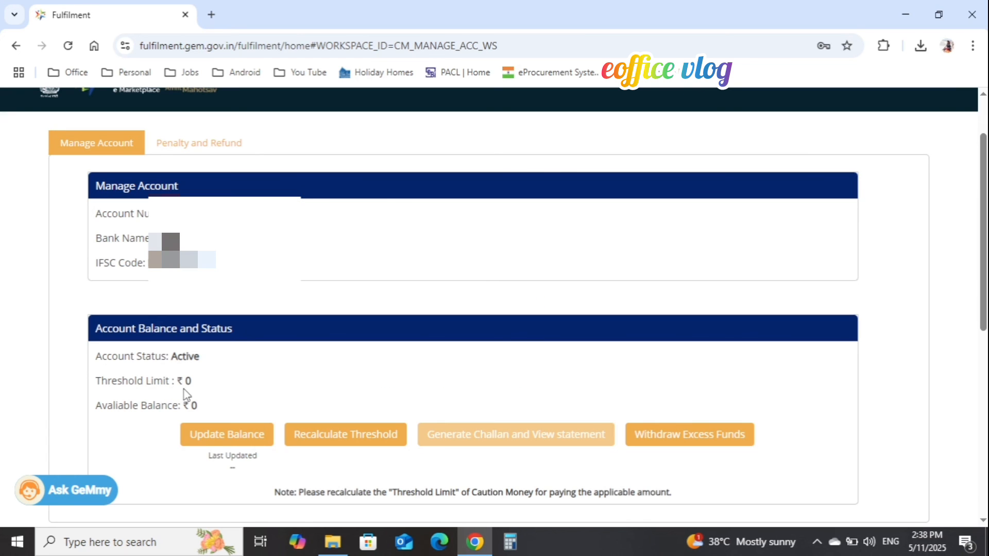
{"action": "left_click", "coordinate": [340, 437]}
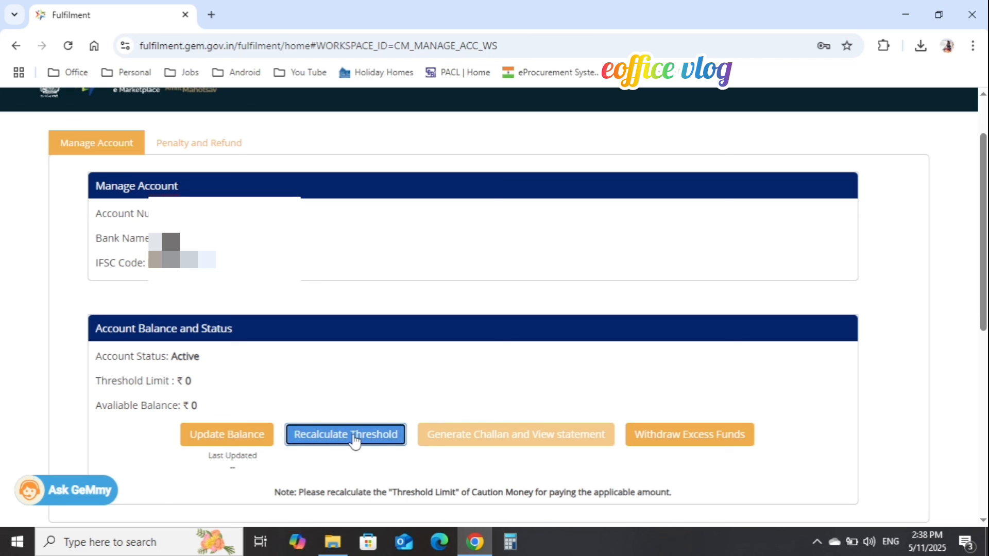
{"action": "scroll", "coordinate": [443, 371], "scroll_direction": "down", "scroll_amount": 4}
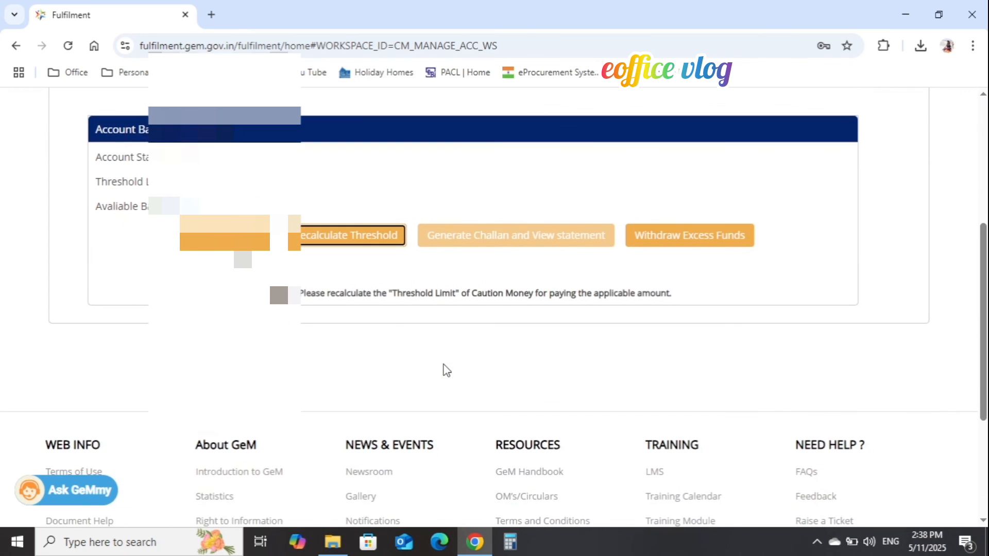
{"action": "scroll", "coordinate": [446, 371], "scroll_direction": "up", "scroll_amount": 3}
{"action": "scroll", "coordinate": [524, 487], "scroll_direction": "up", "scroll_amount": 3}
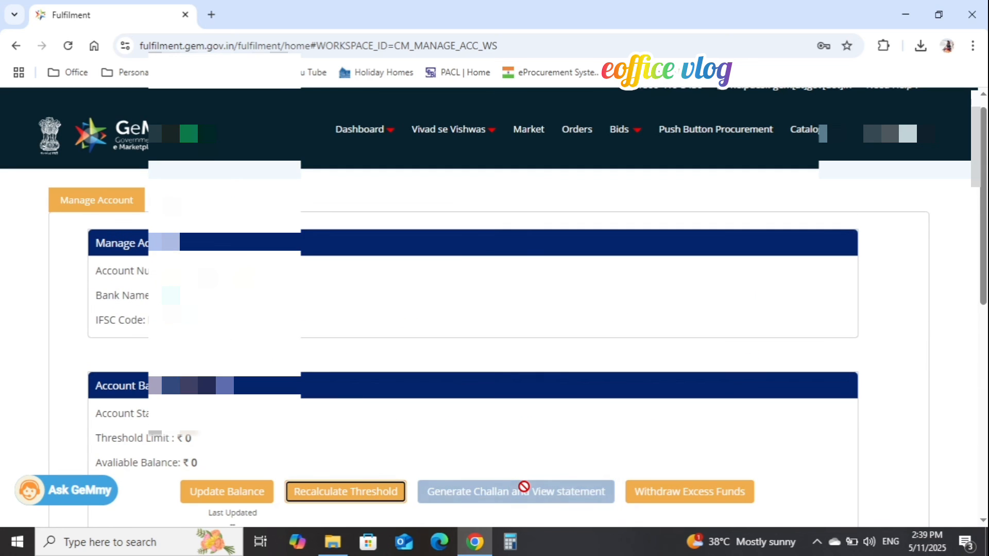